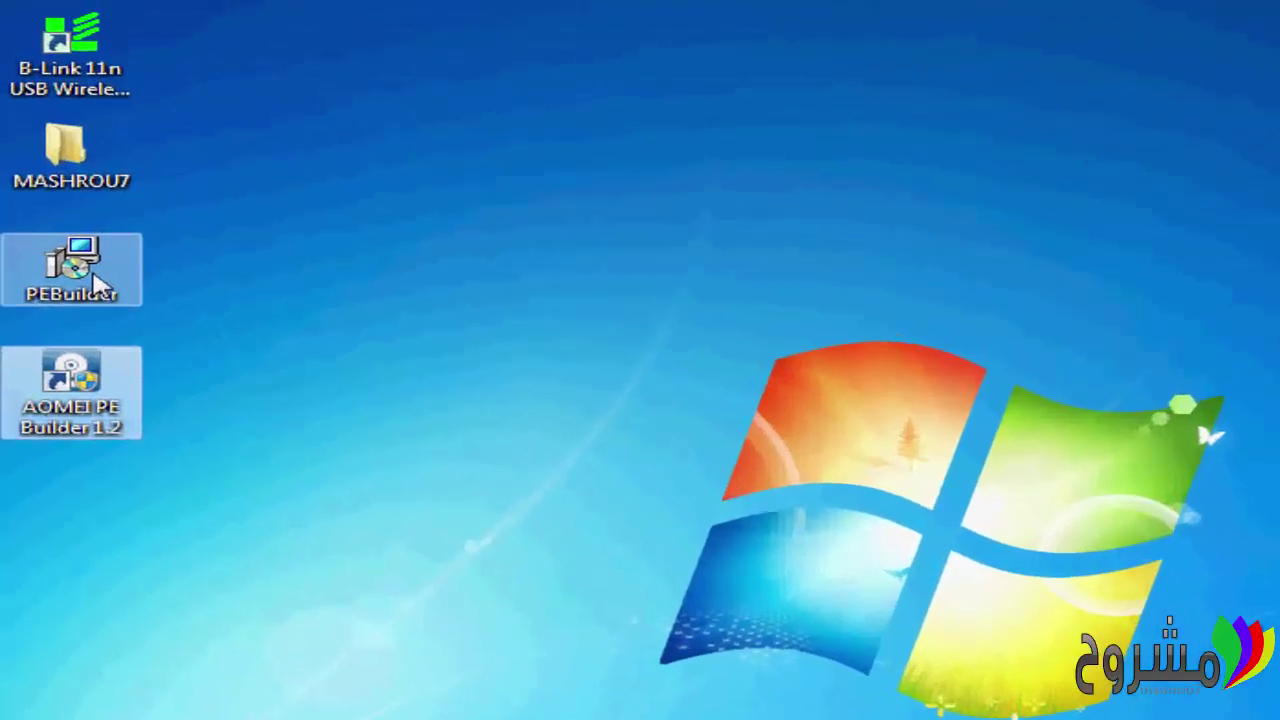
Step: Launch AOMEI PE Builder 1.2 from the desktop and proceed past the welcome pages to the portable tools selection
left_click(76, 186)
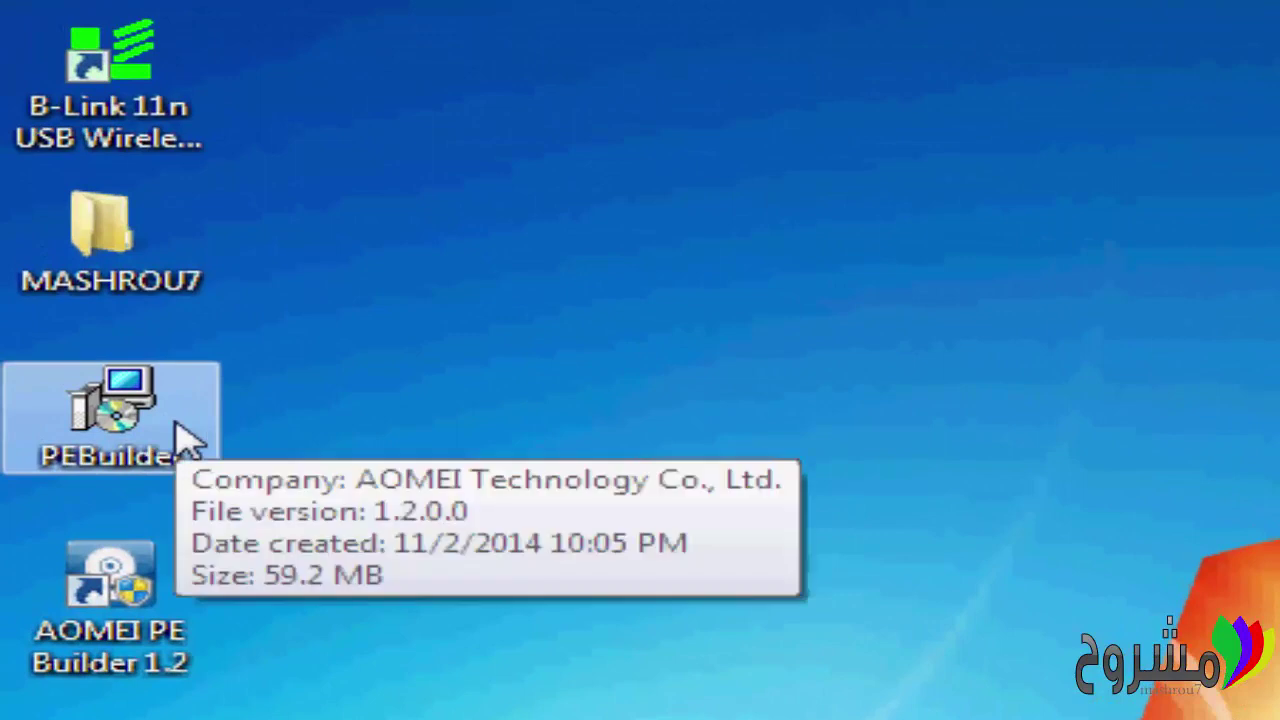
left_click(145, 600)
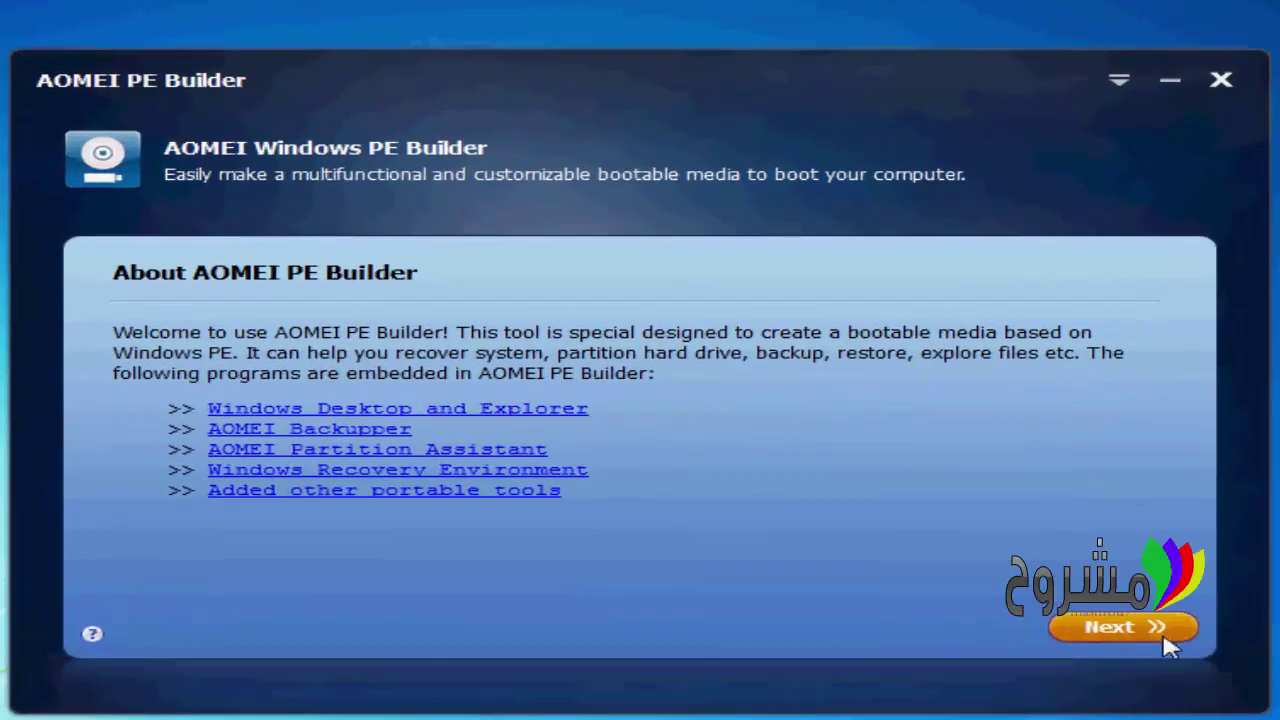
left_click(1116, 621)
left_click(1118, 627)
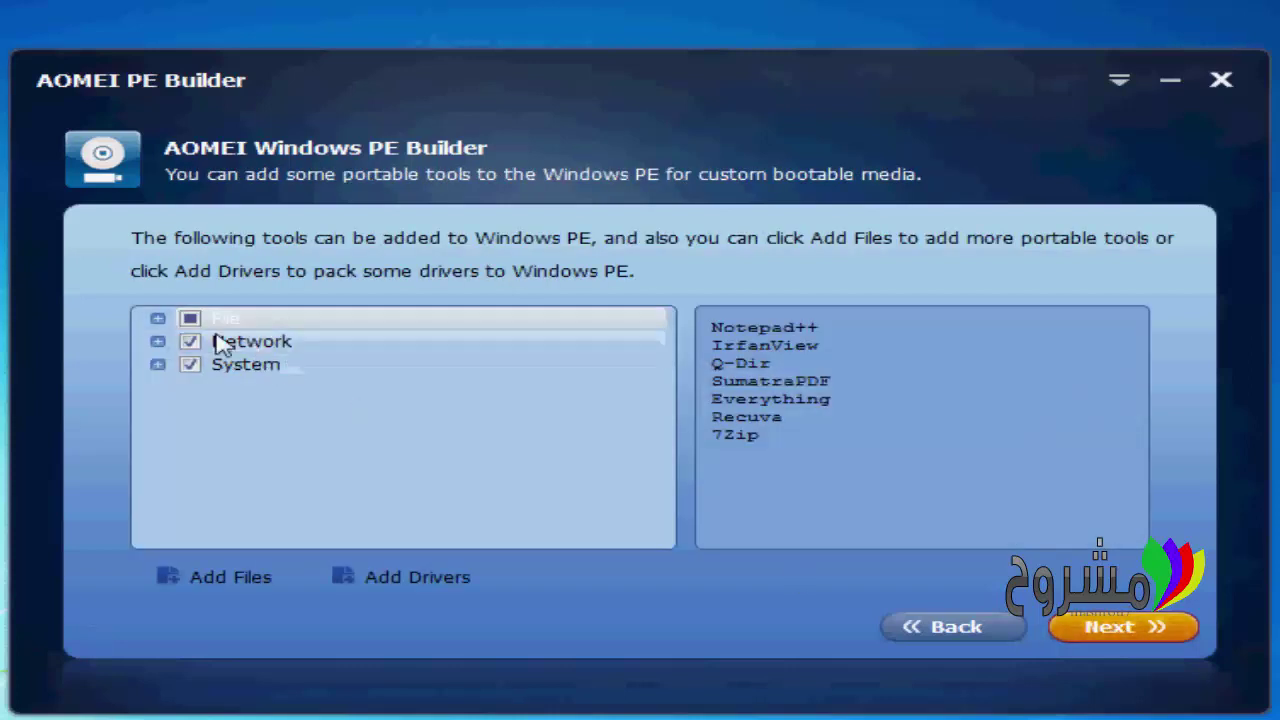
Step: Include the Everything search tool from the File group in the Windows PE tools
left_click(158, 319)
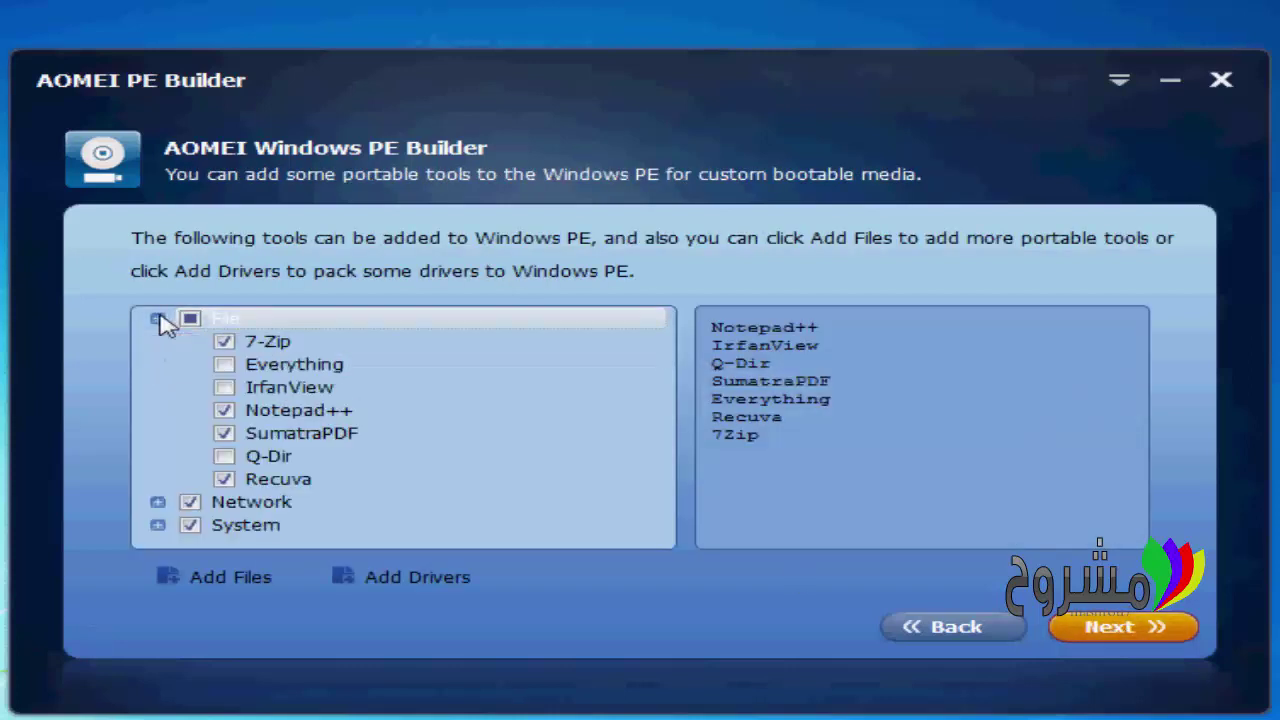
left_click(226, 368)
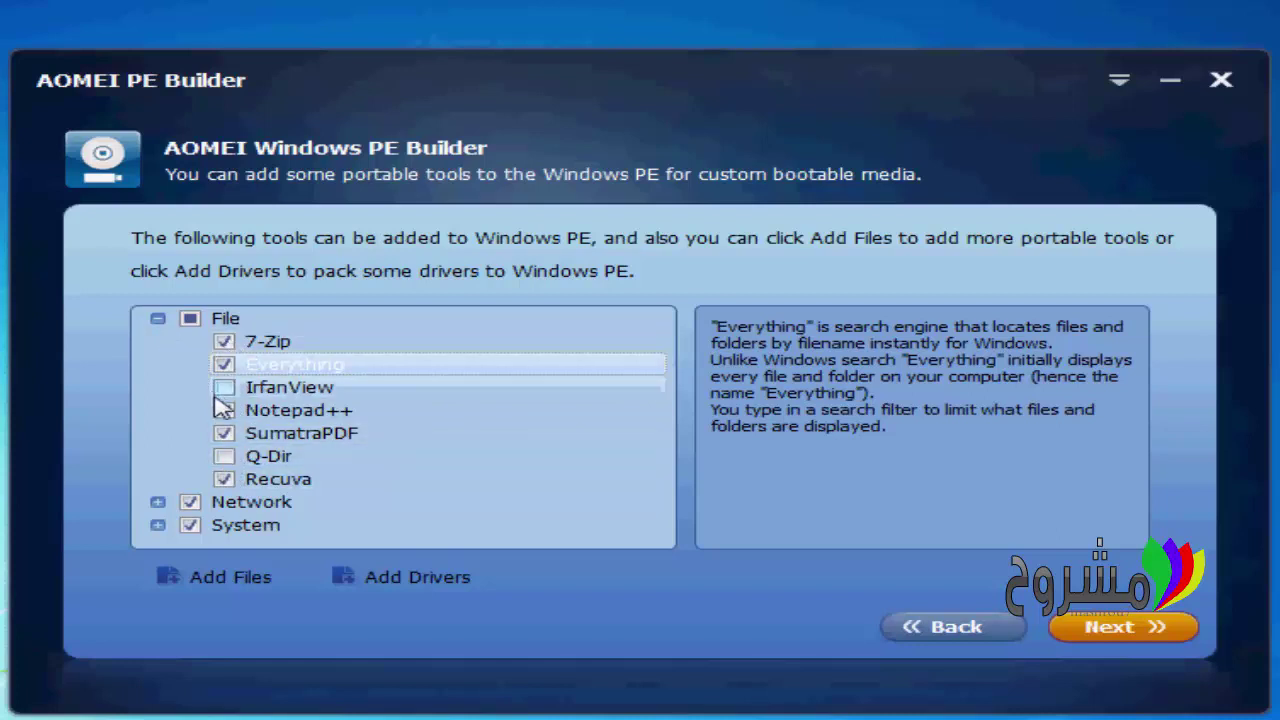
left_click(158, 318)
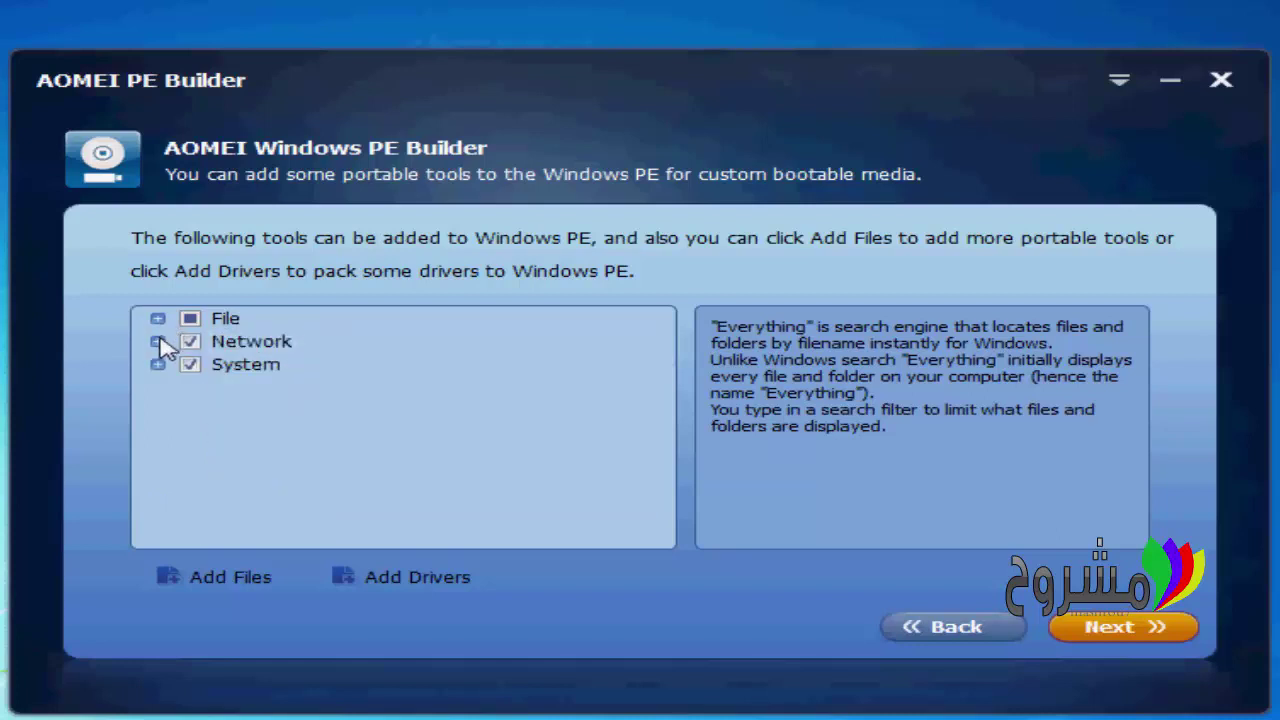
Step: Review which portable tools are included in the Network and System groups
left_click(158, 341)
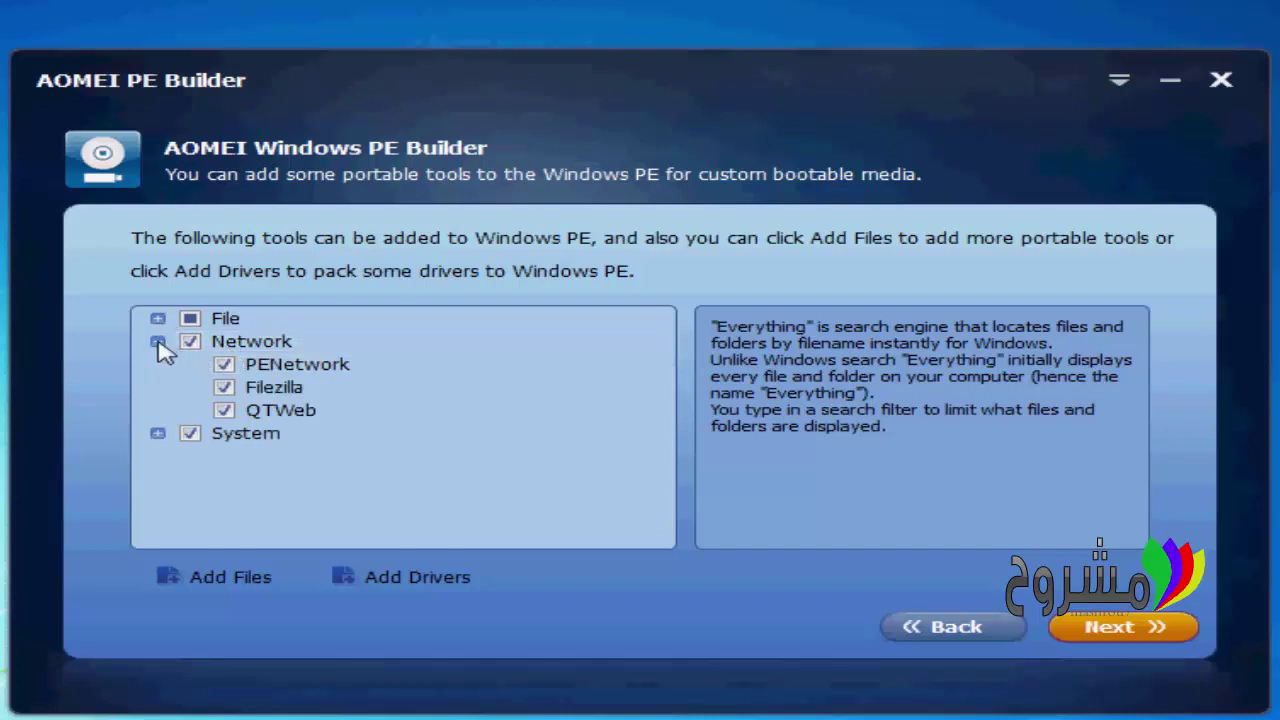
left_click(158, 341)
left_click(158, 364)
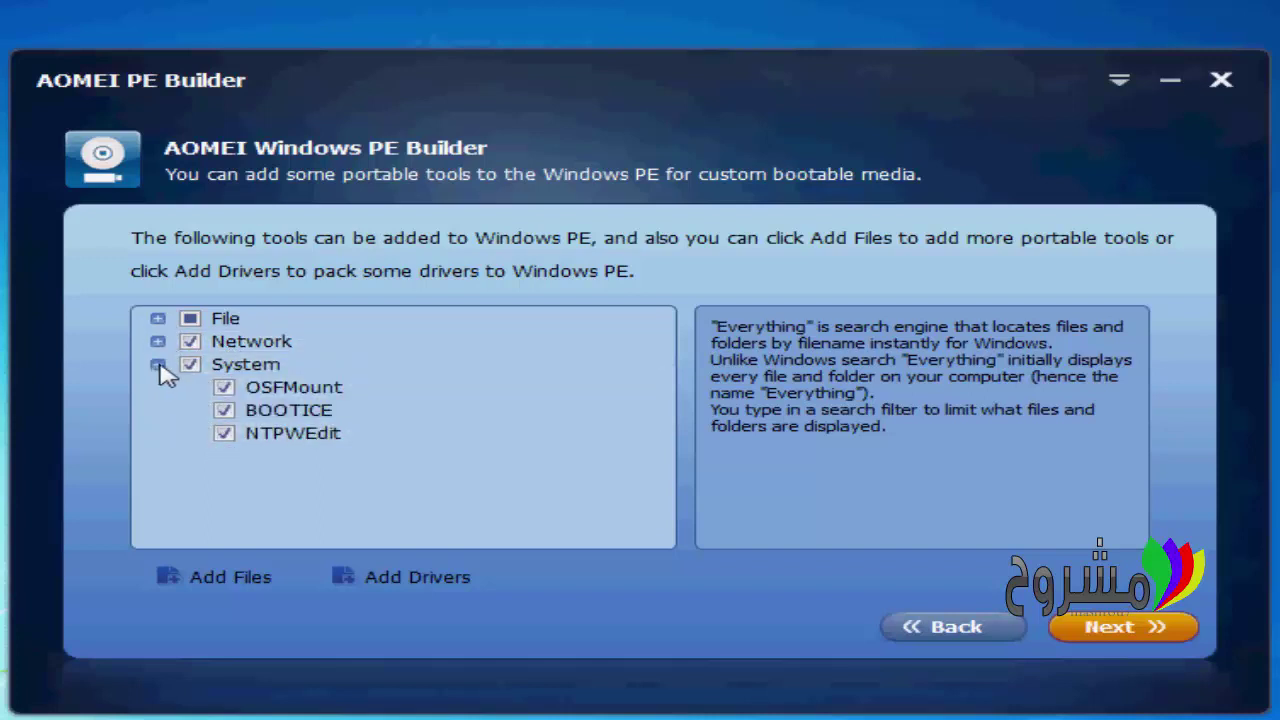
left_click(158, 364)
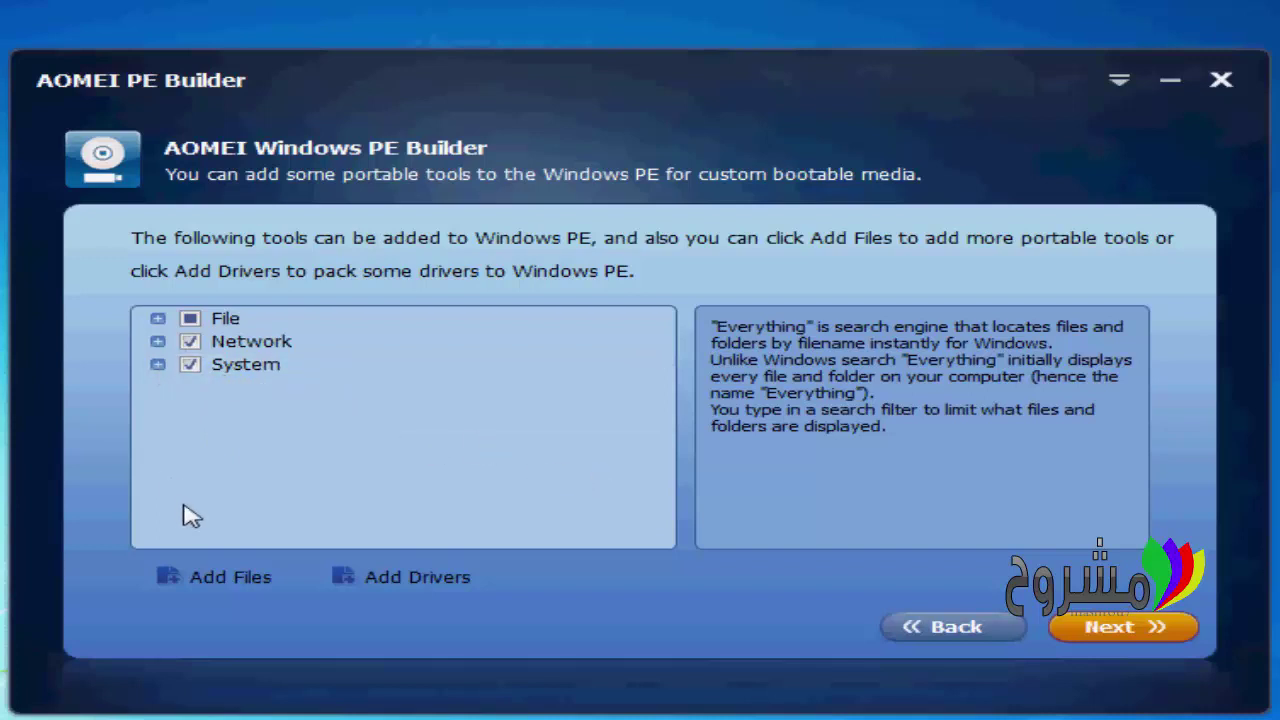
Step: Add the eagleget_setup file from the Downloads folder to the bootable media under the shortcut name My Tools
left_click(230, 578)
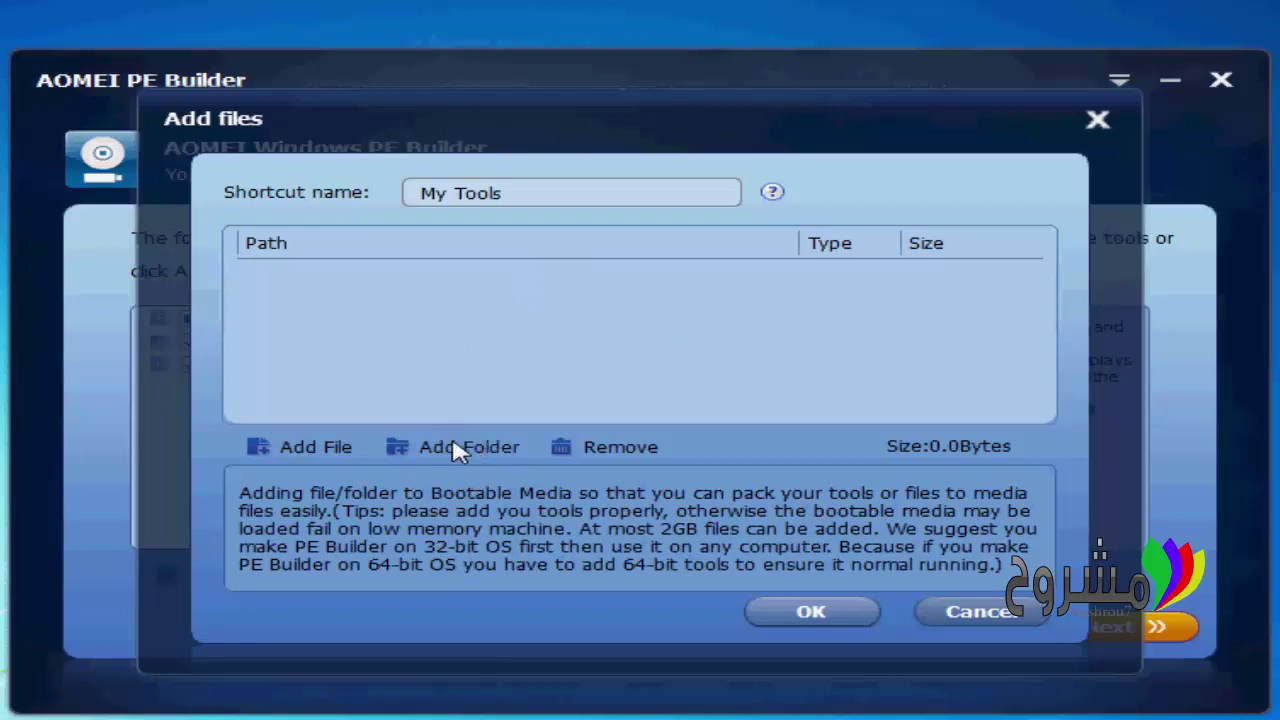
left_click(303, 450)
left_click_drag(400, 365, 404, 285)
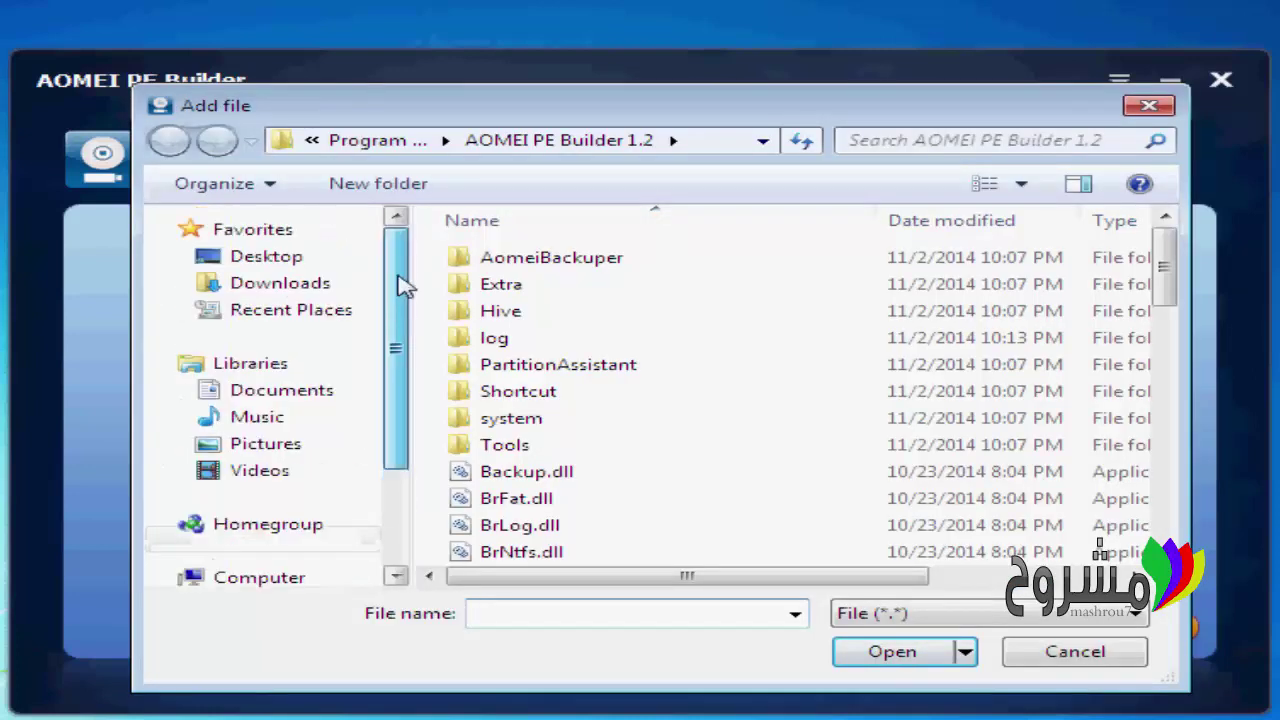
left_click(278, 285)
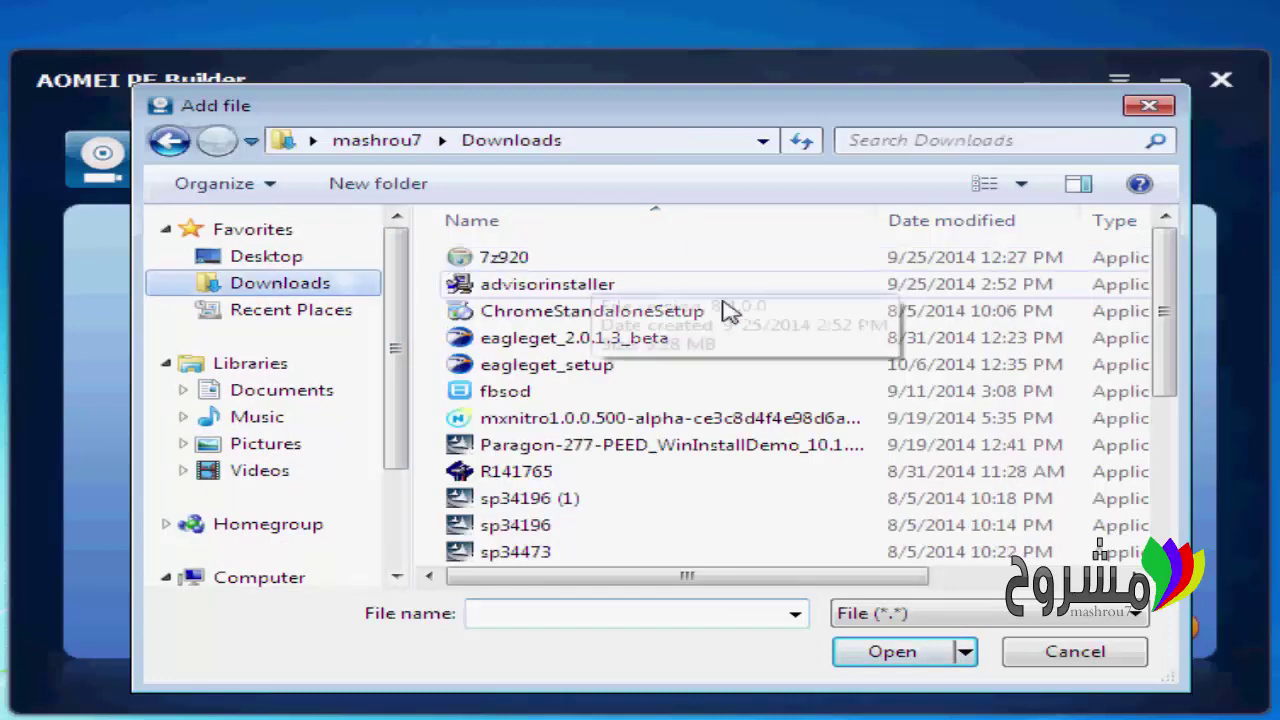
mouse_move(606, 366)
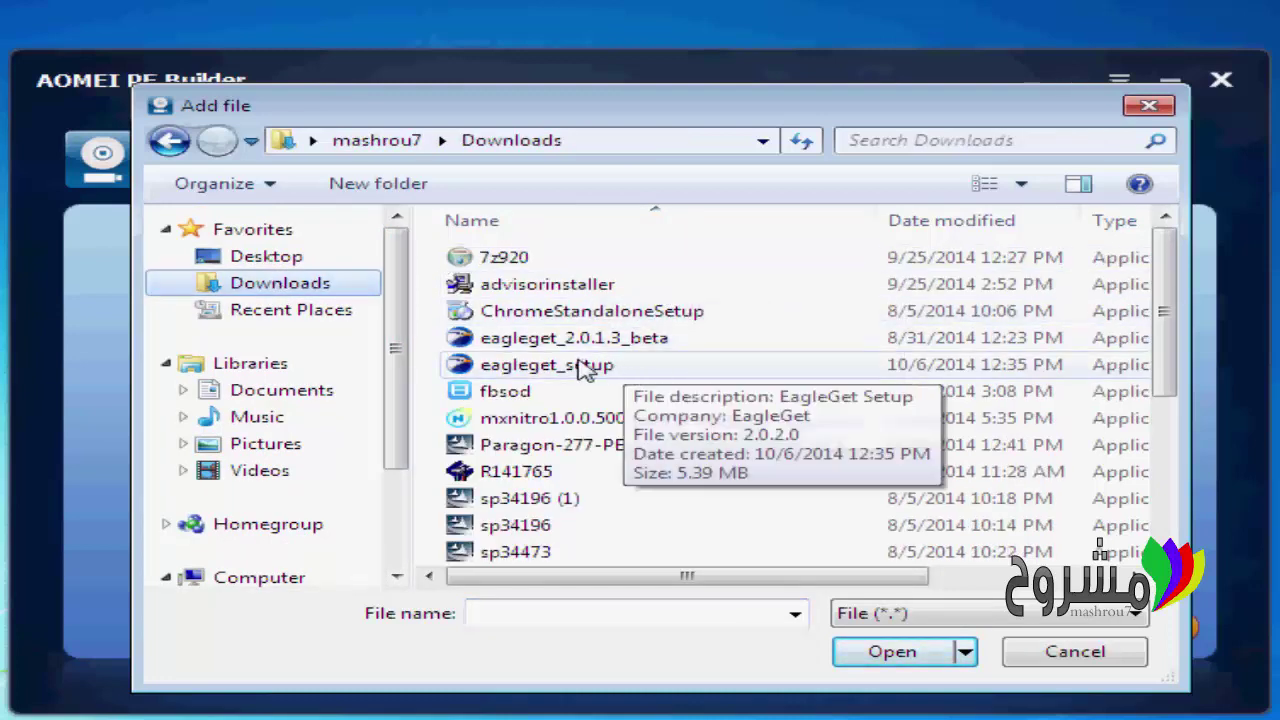
double_click(597, 366)
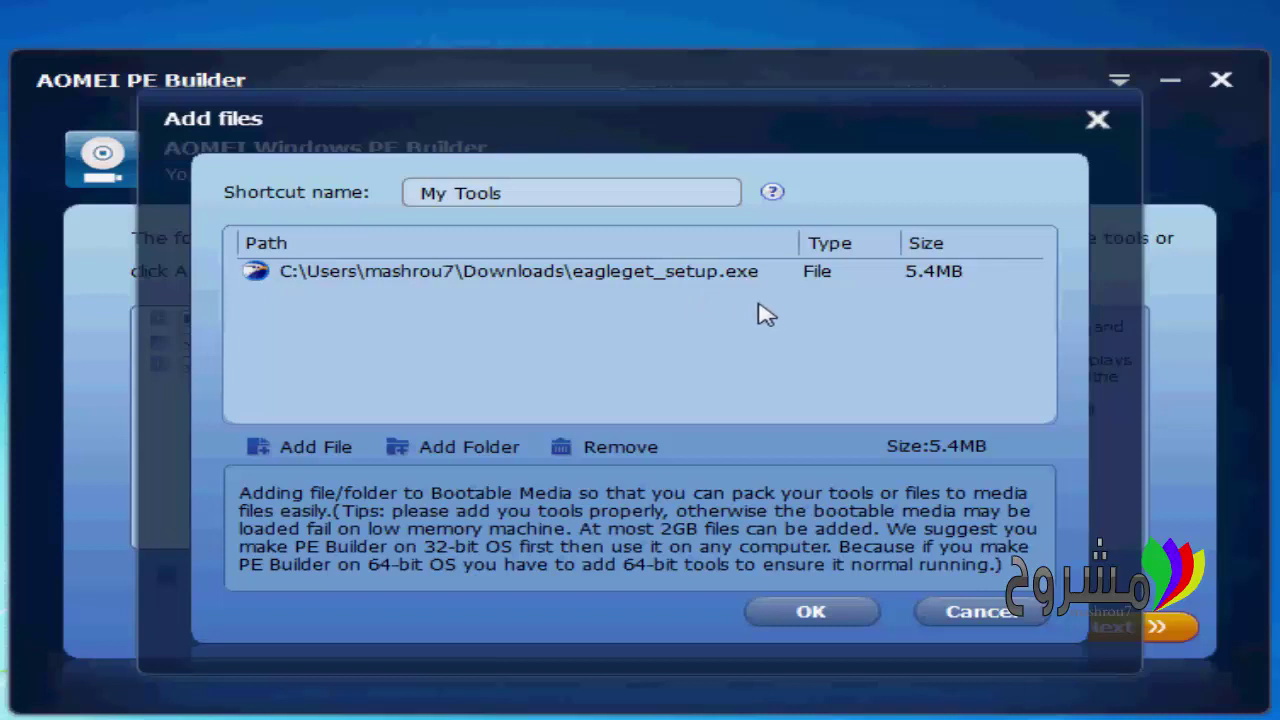
left_click(811, 616)
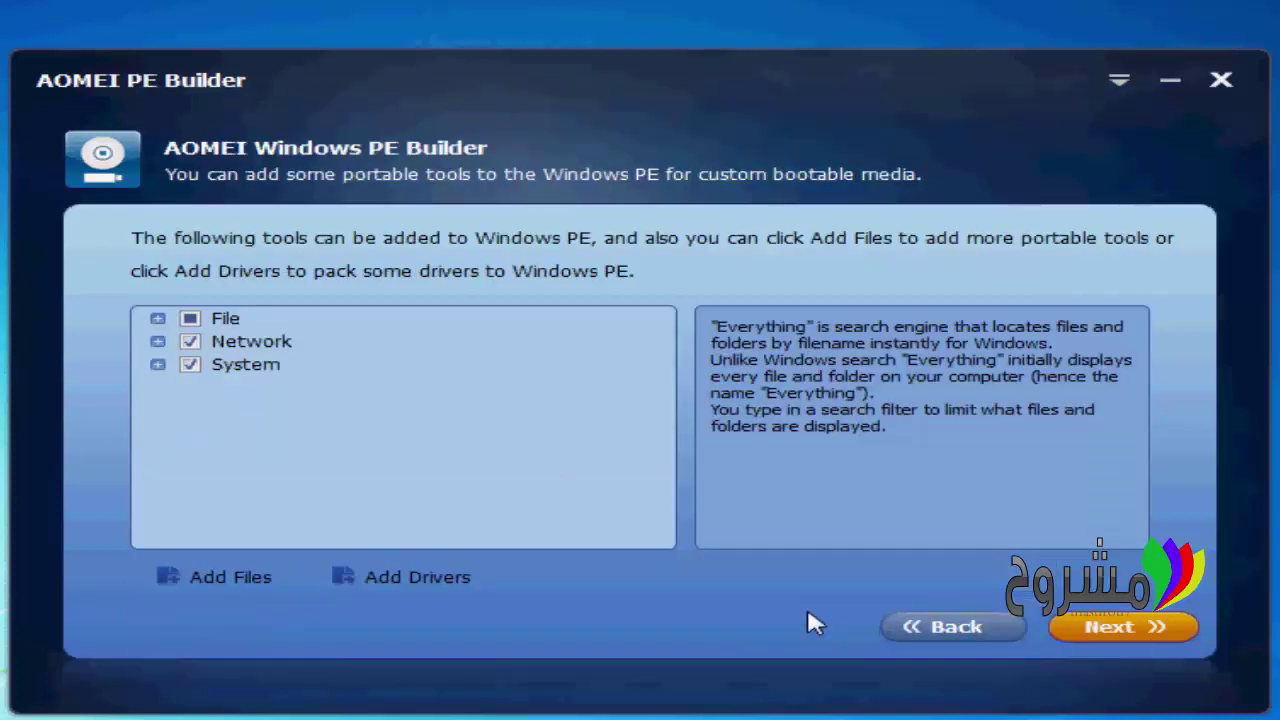
Step: Look at the Add Drivers options and the driver install file browser without adding a driver
left_click(380, 580)
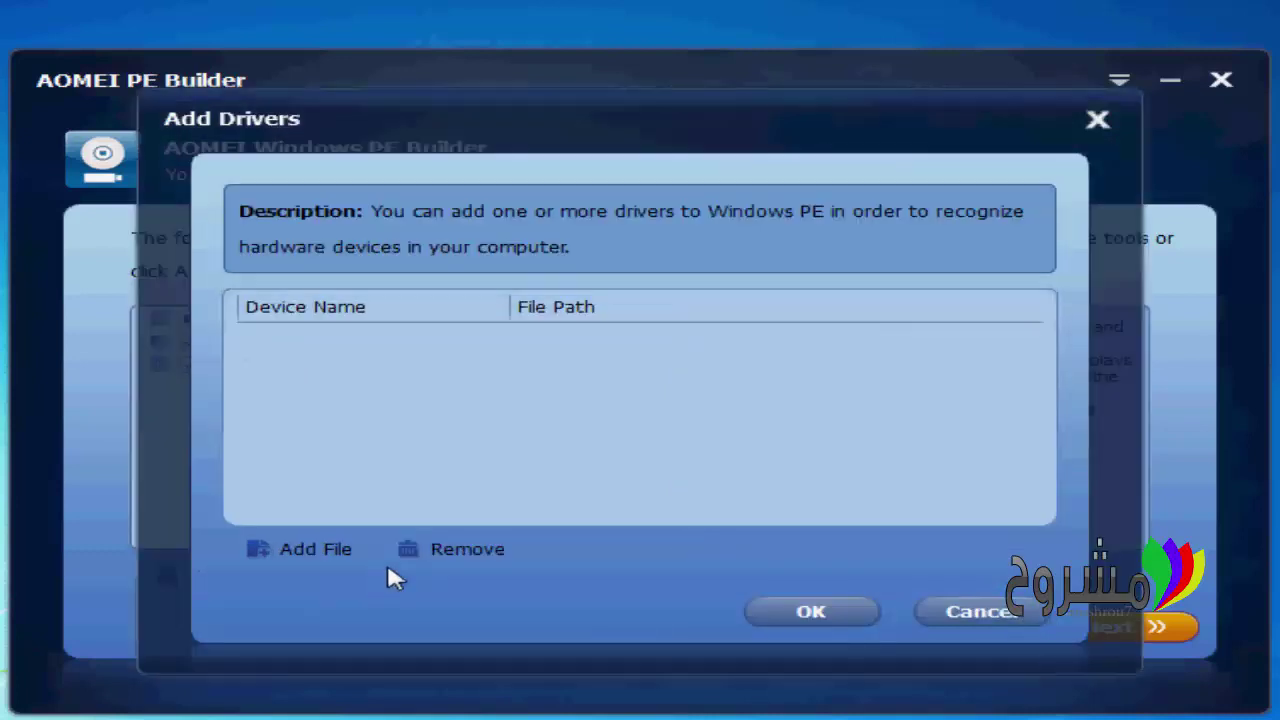
left_click(316, 550)
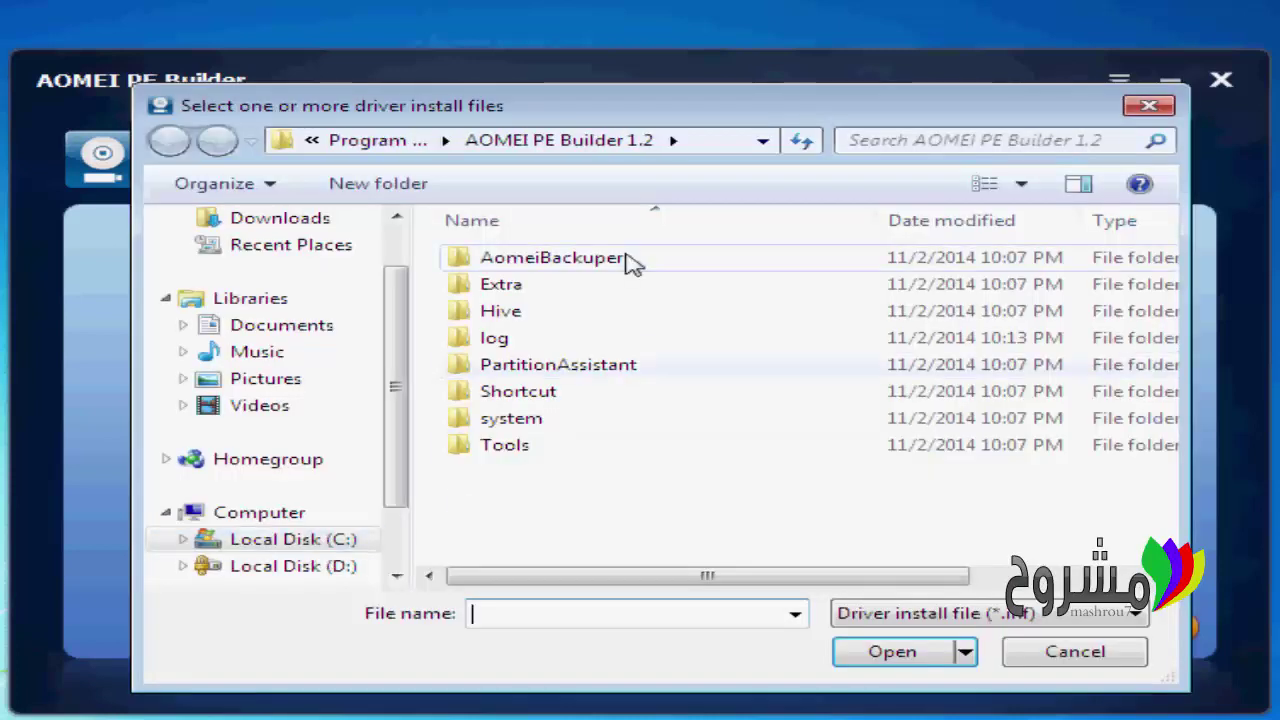
left_click(1147, 107)
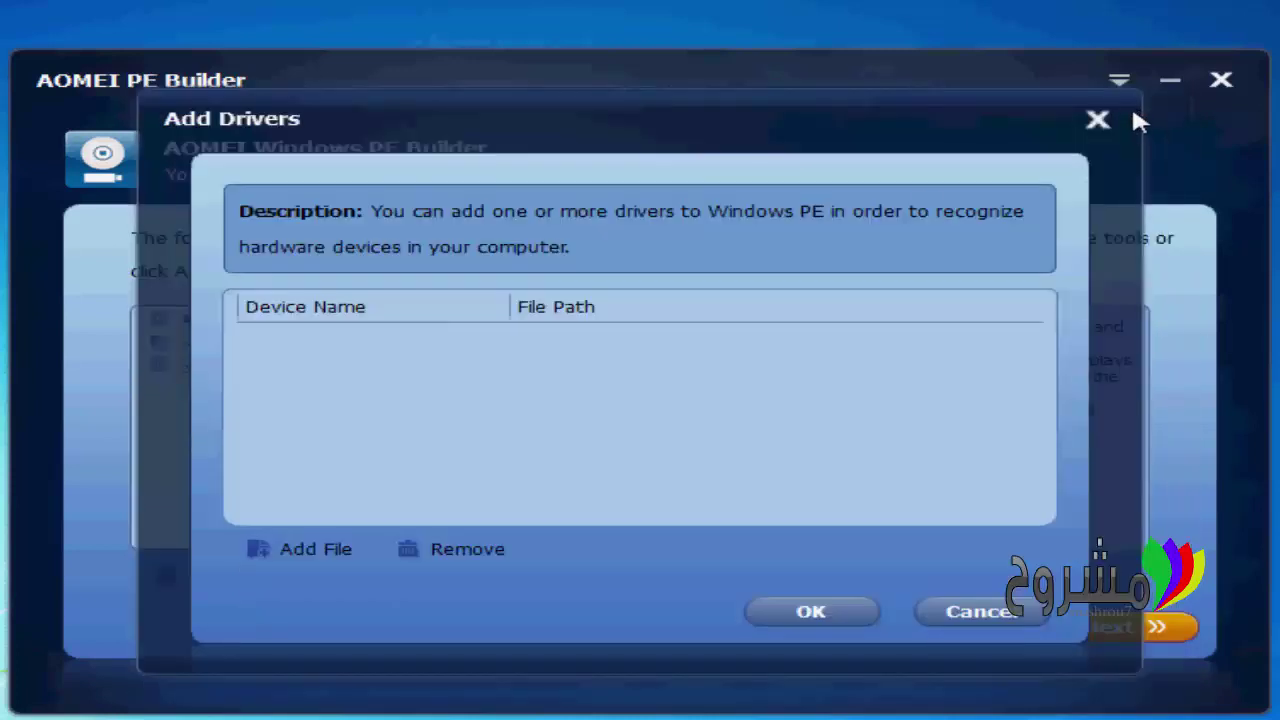
left_click(812, 613)
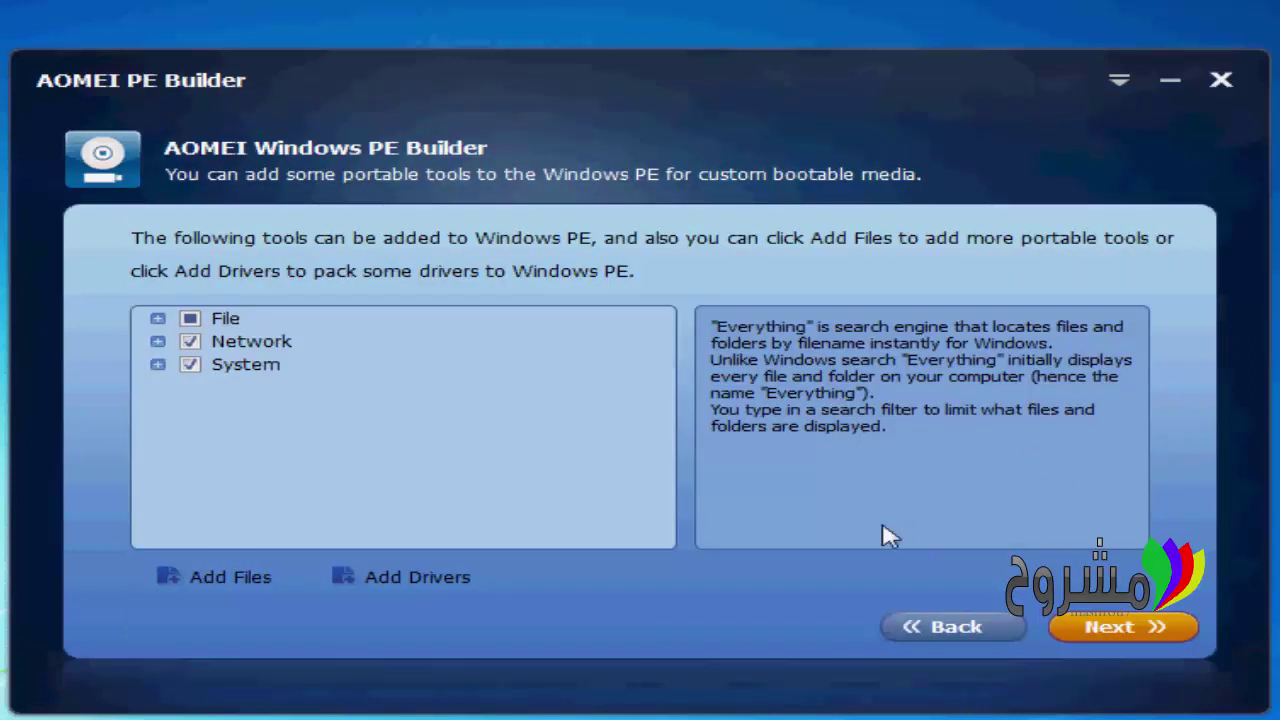
Step: Set the ISO export to save as ampe.iso on the Desktop and start building the bootable media
left_click(1125, 630)
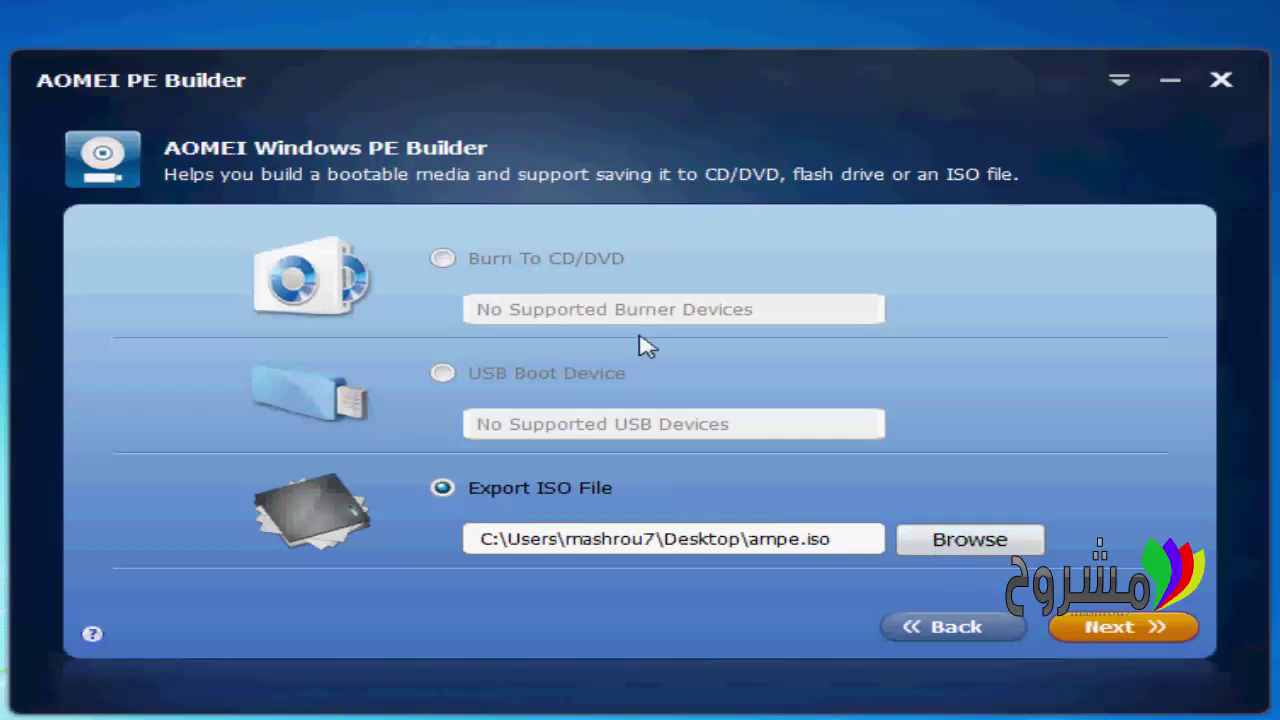
left_click(969, 540)
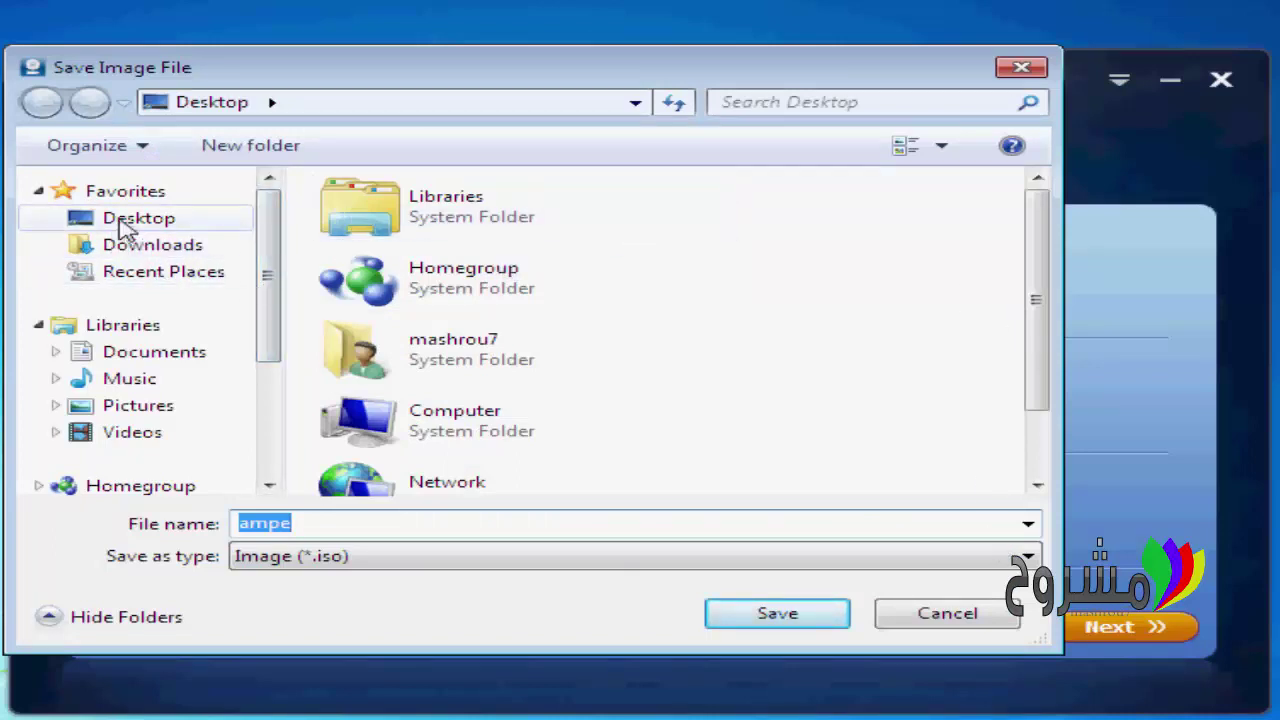
left_click(84, 222)
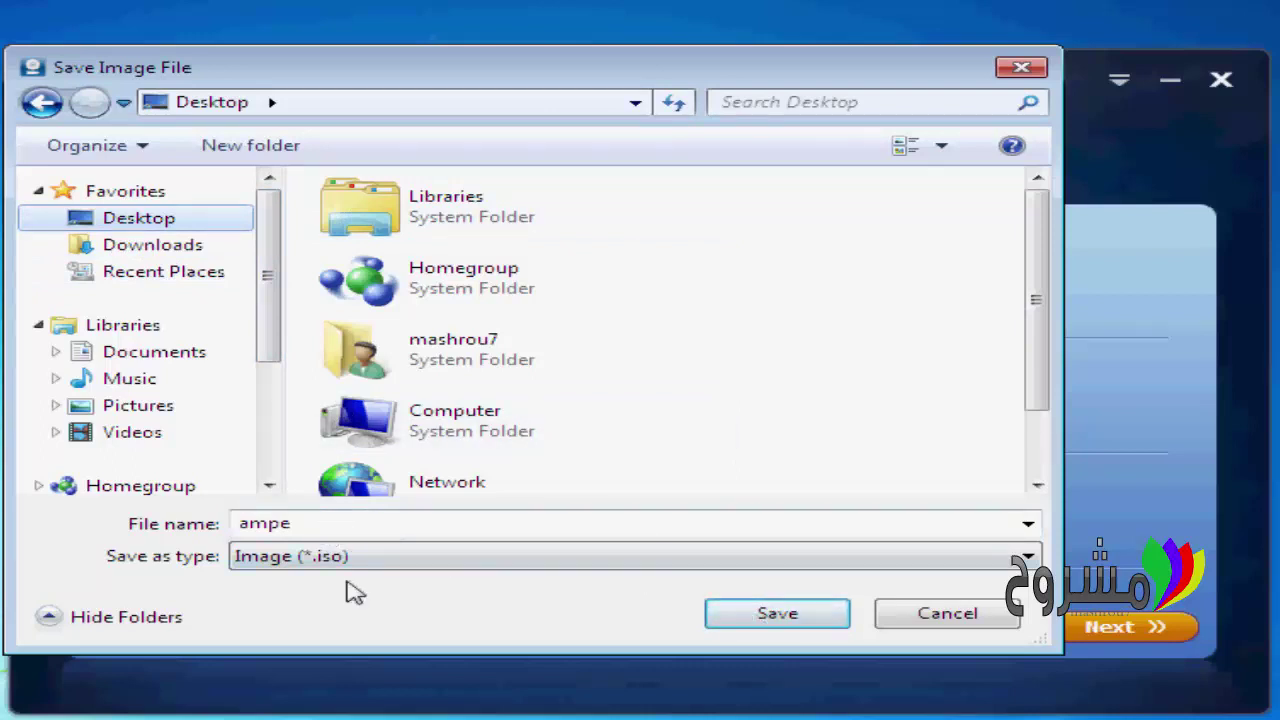
left_click(789, 622)
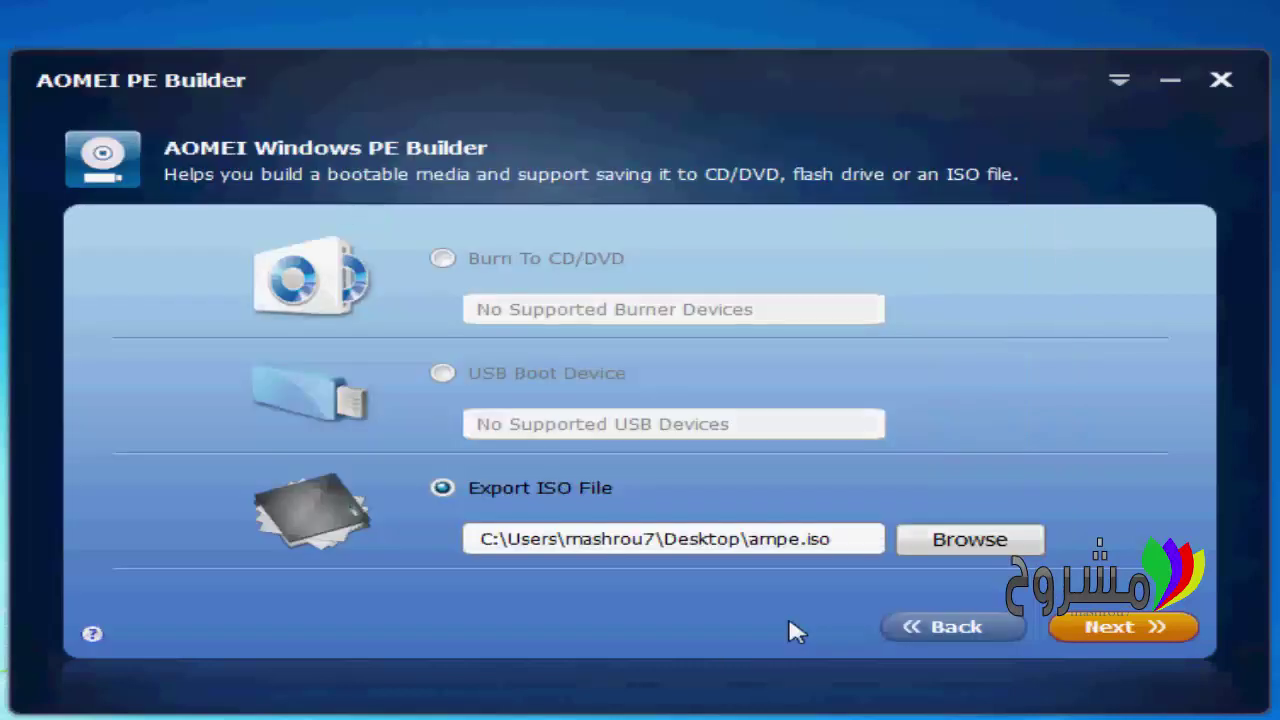
left_click(1118, 630)
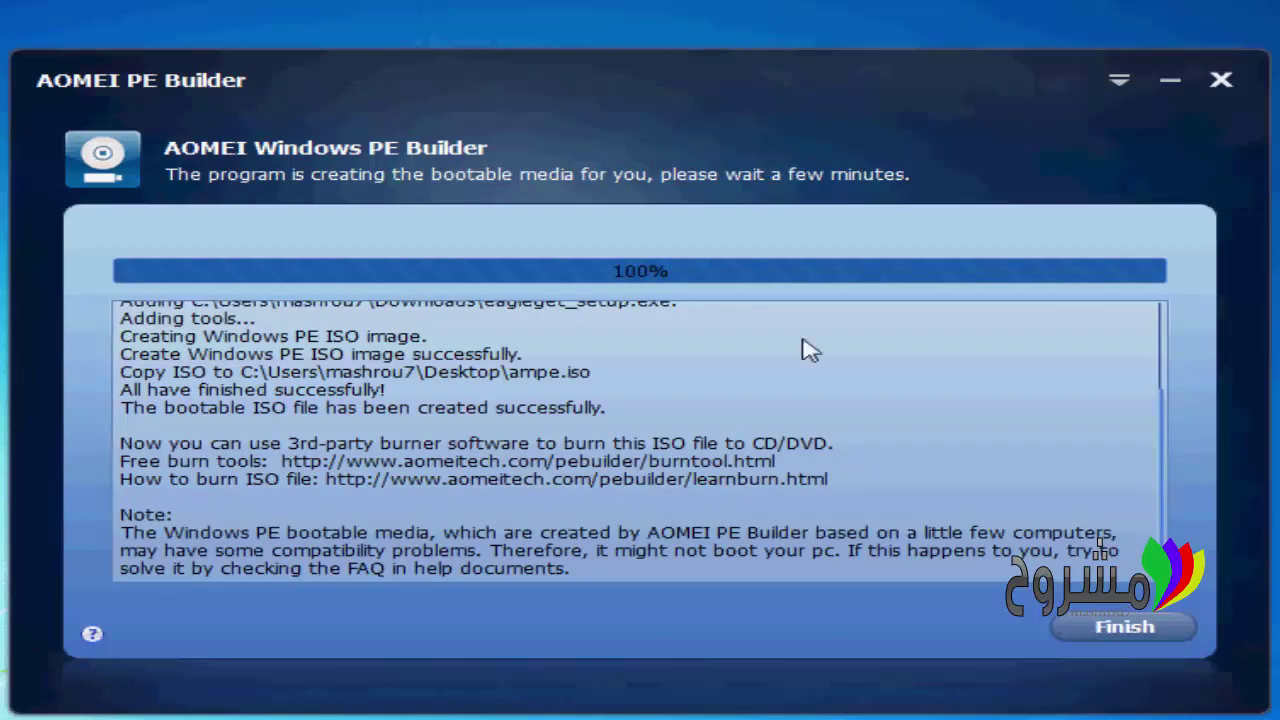
Step: Review the build log, finish the wizard and locate the ampe image on the desktop
scroll(590, 447, "up", 3)
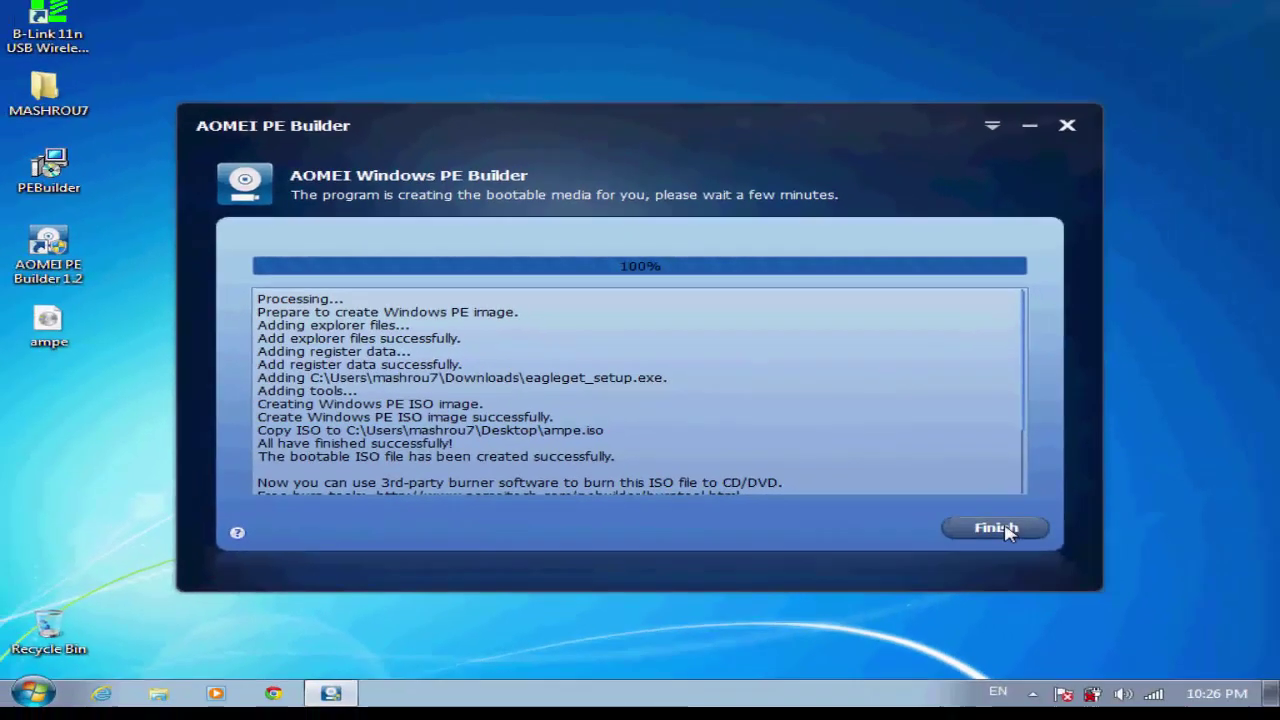
left_click(1003, 531)
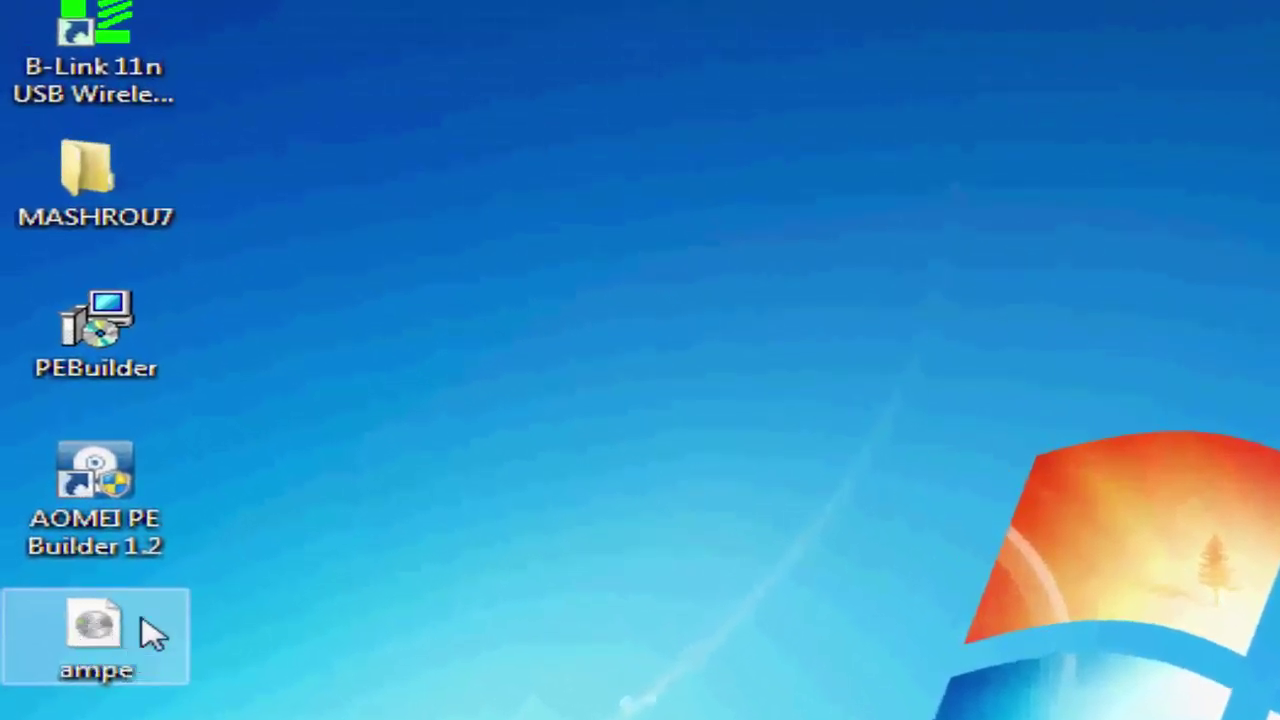
mouse_move(80, 553)
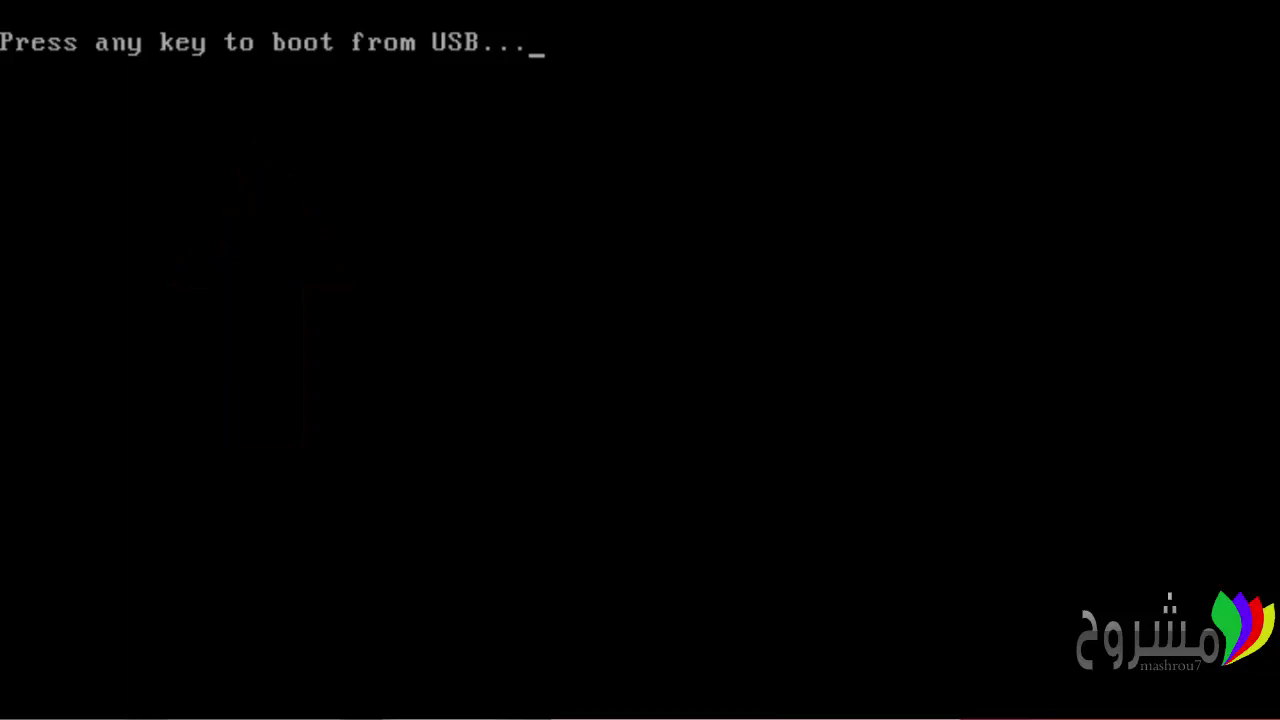
Step: Boot the computer from the USB drive into Windows PE, view the disks in AOMEI Partition Assistant and close it
key("Return")
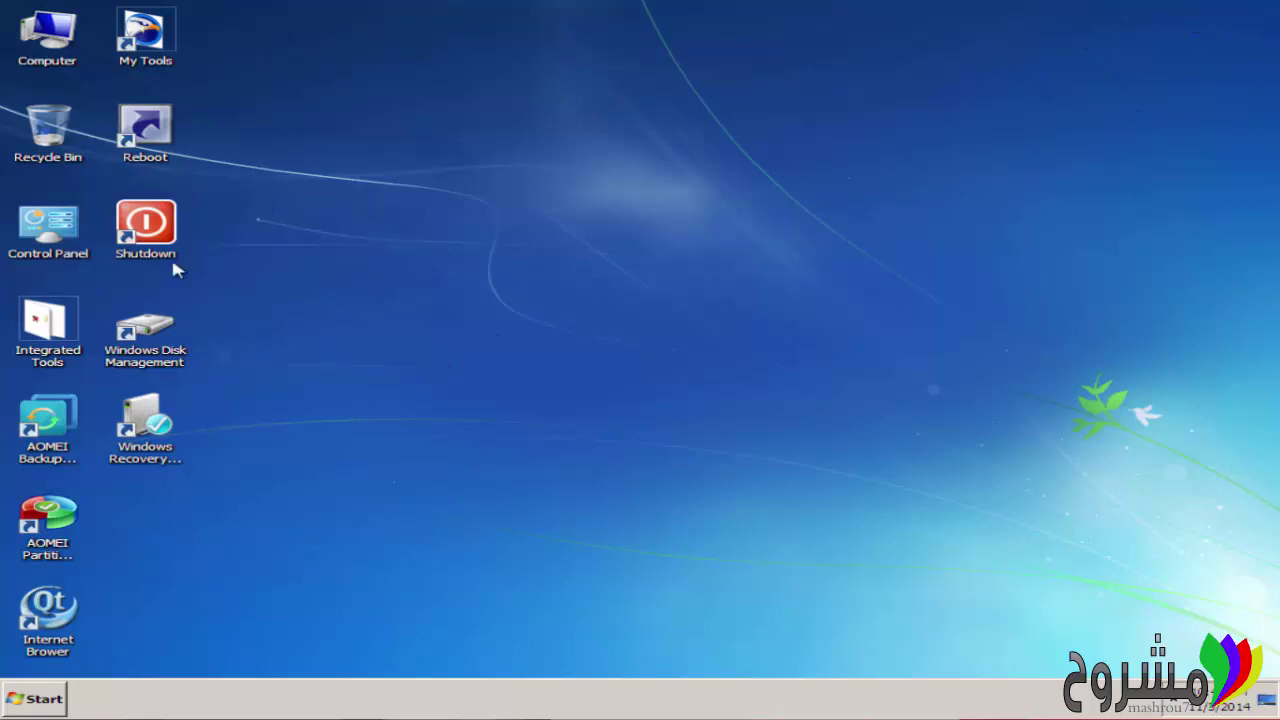
double_click(48, 520)
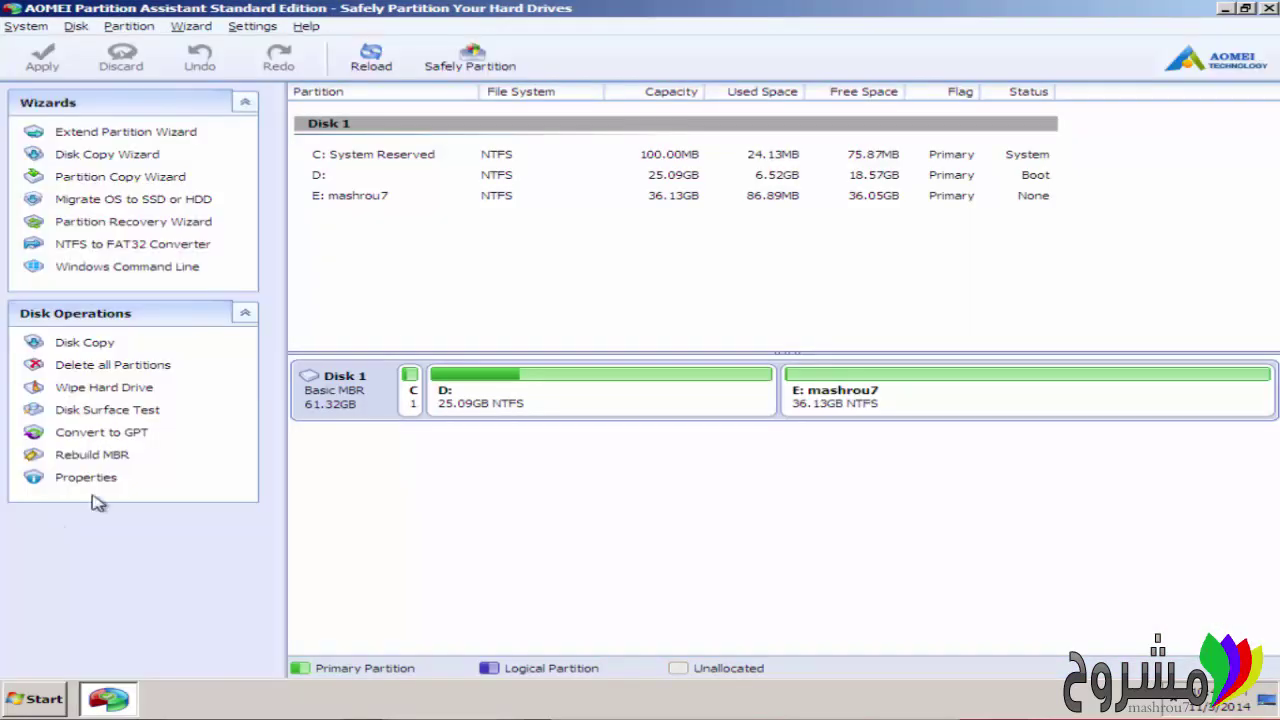
left_click(1268, 9)
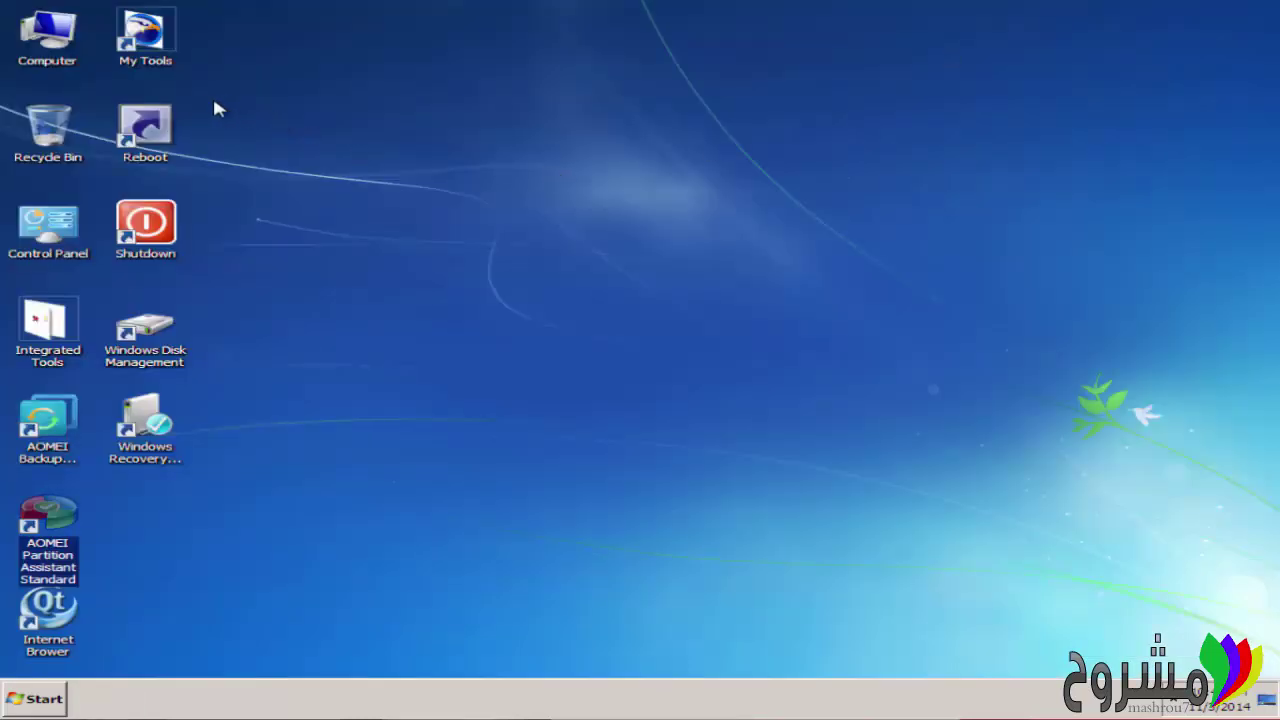
Step: Check the contents of the My Tools folder on the Windows PE desktop and close it
left_click(148, 27)
double_click(148, 27)
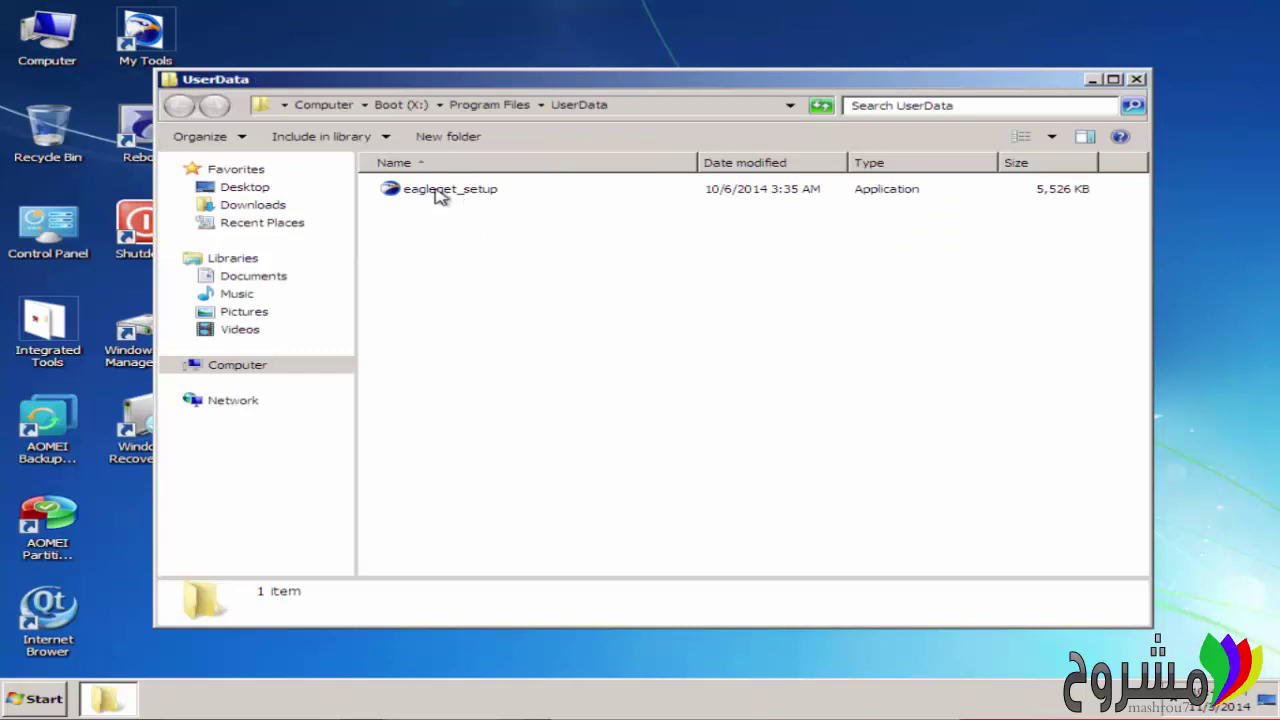
key("alt+F4")
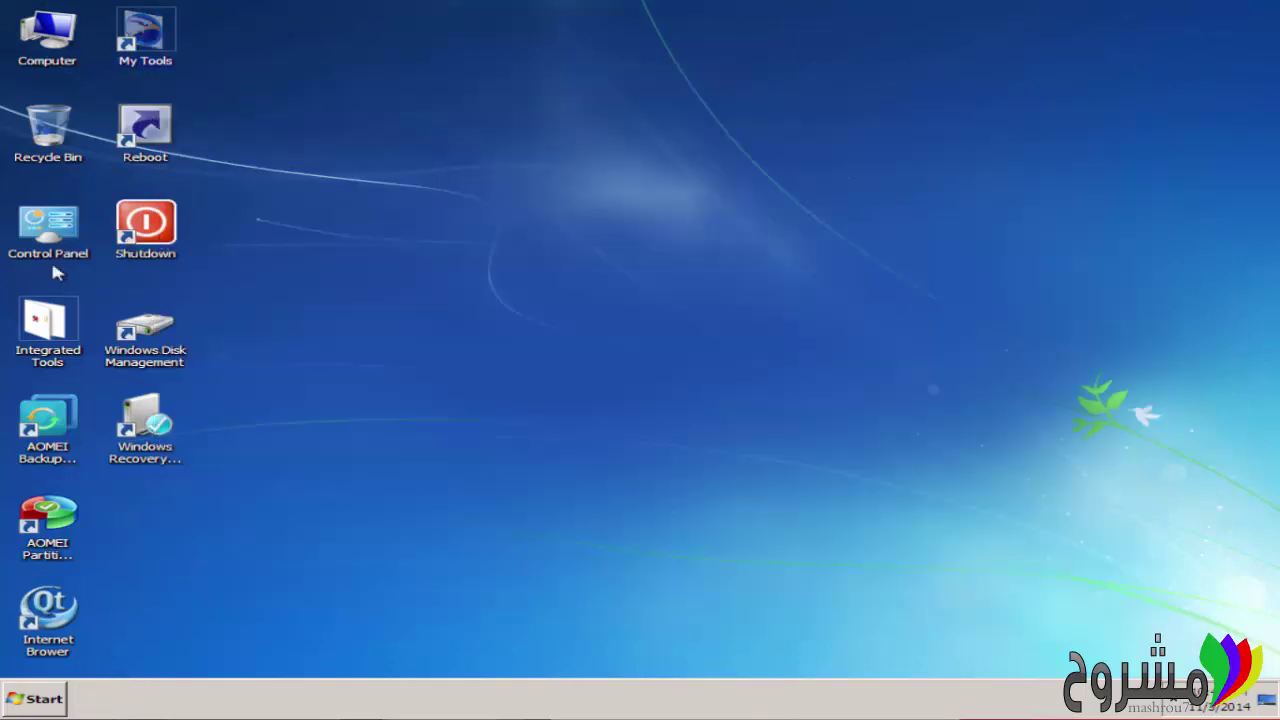
Step: View the Control Panel and close it, and open Computer to examine the available drives
left_click(48, 240)
double_click(48, 240)
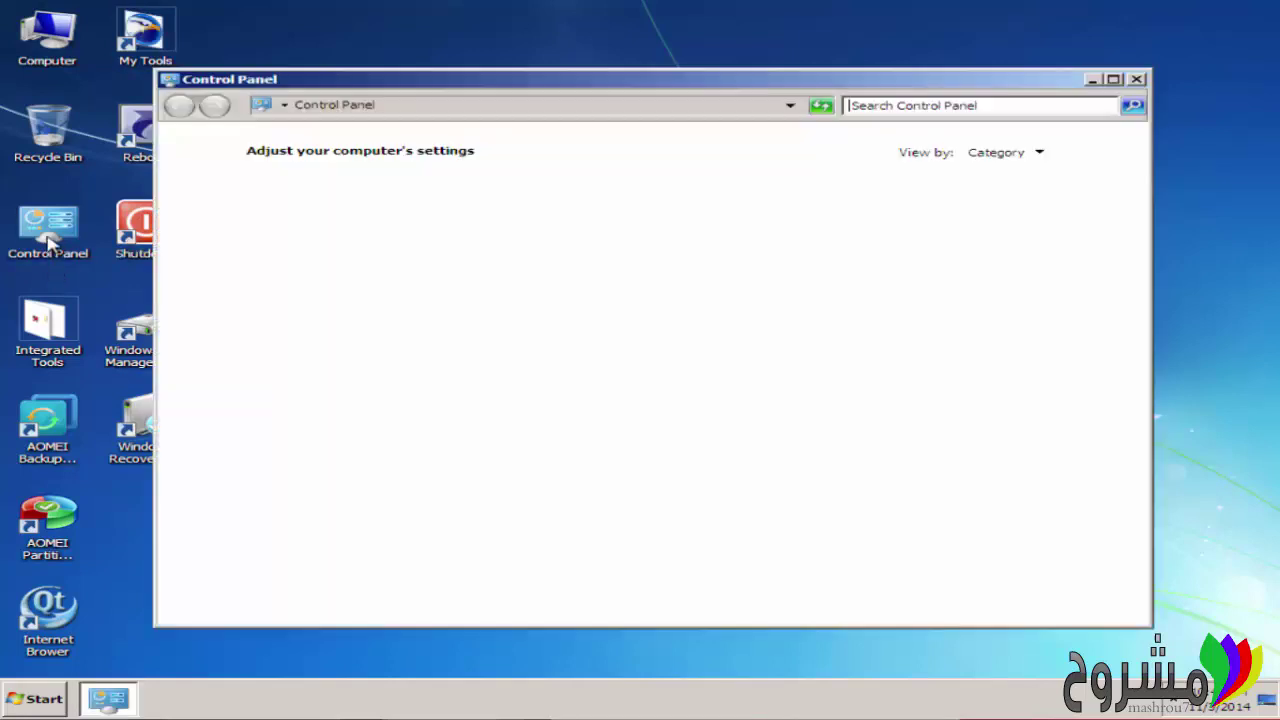
left_click(1137, 79)
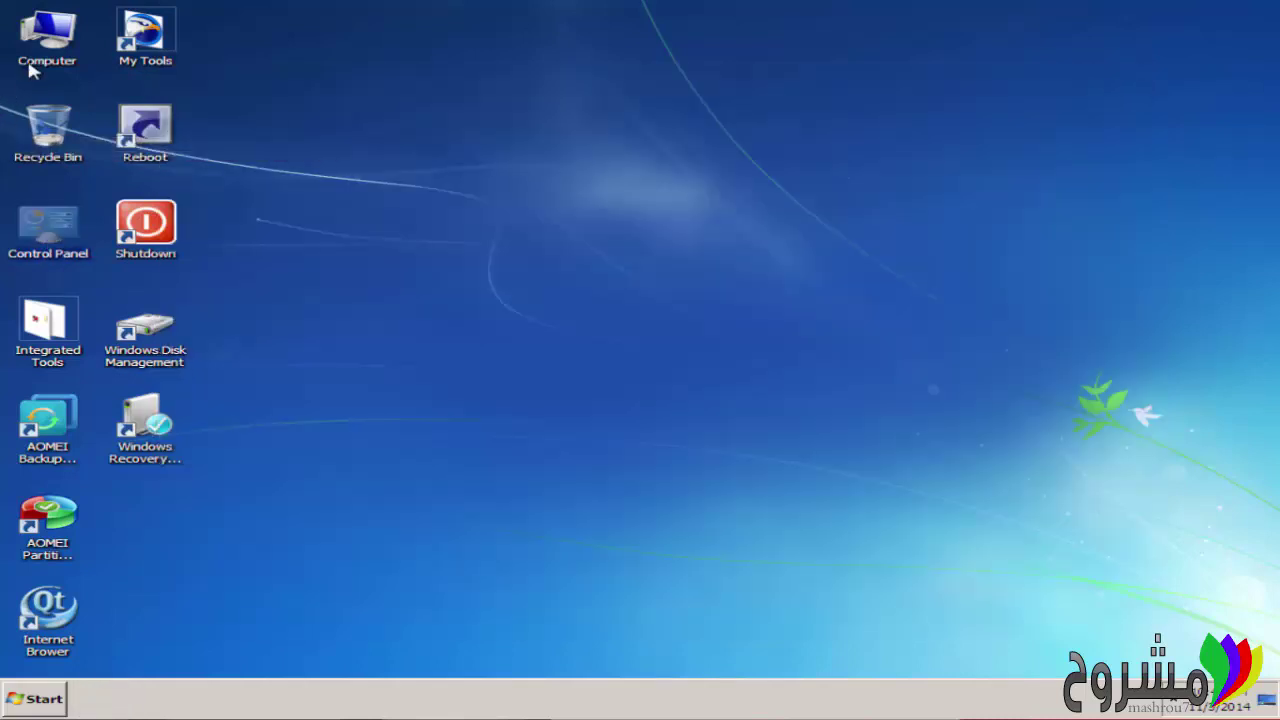
left_click(52, 42)
double_click(52, 42)
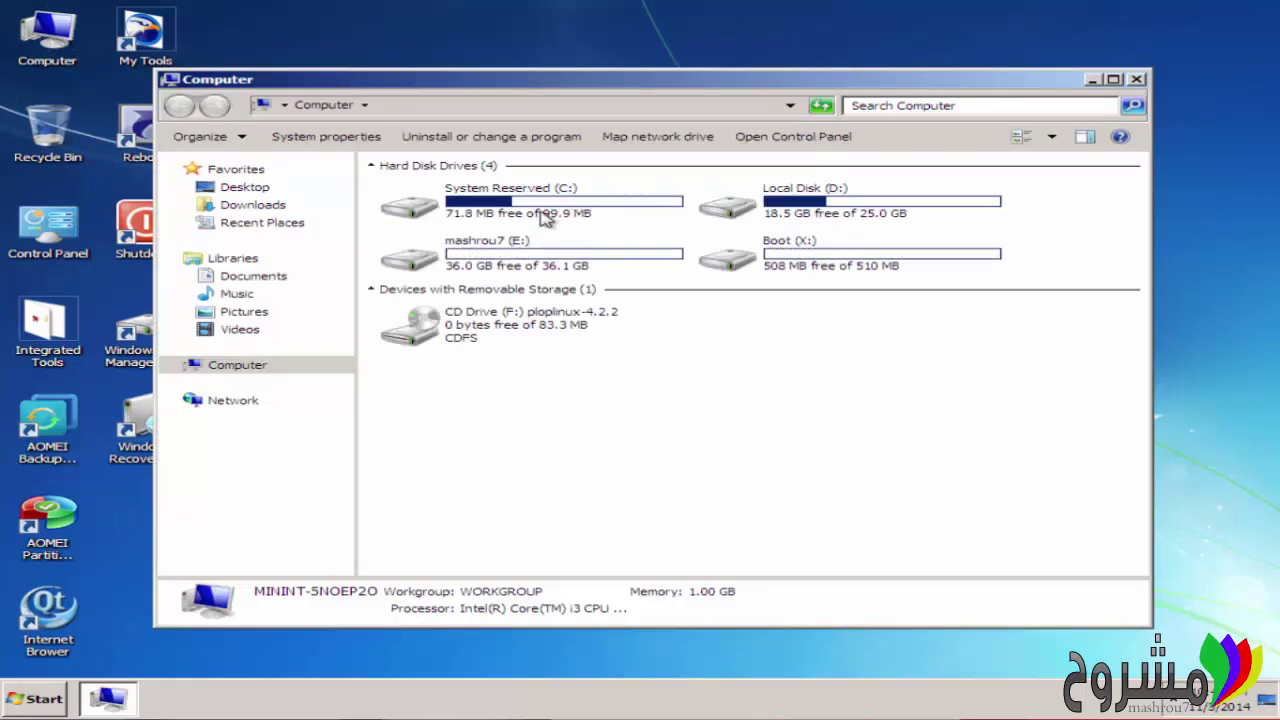
left_click(1139, 80)
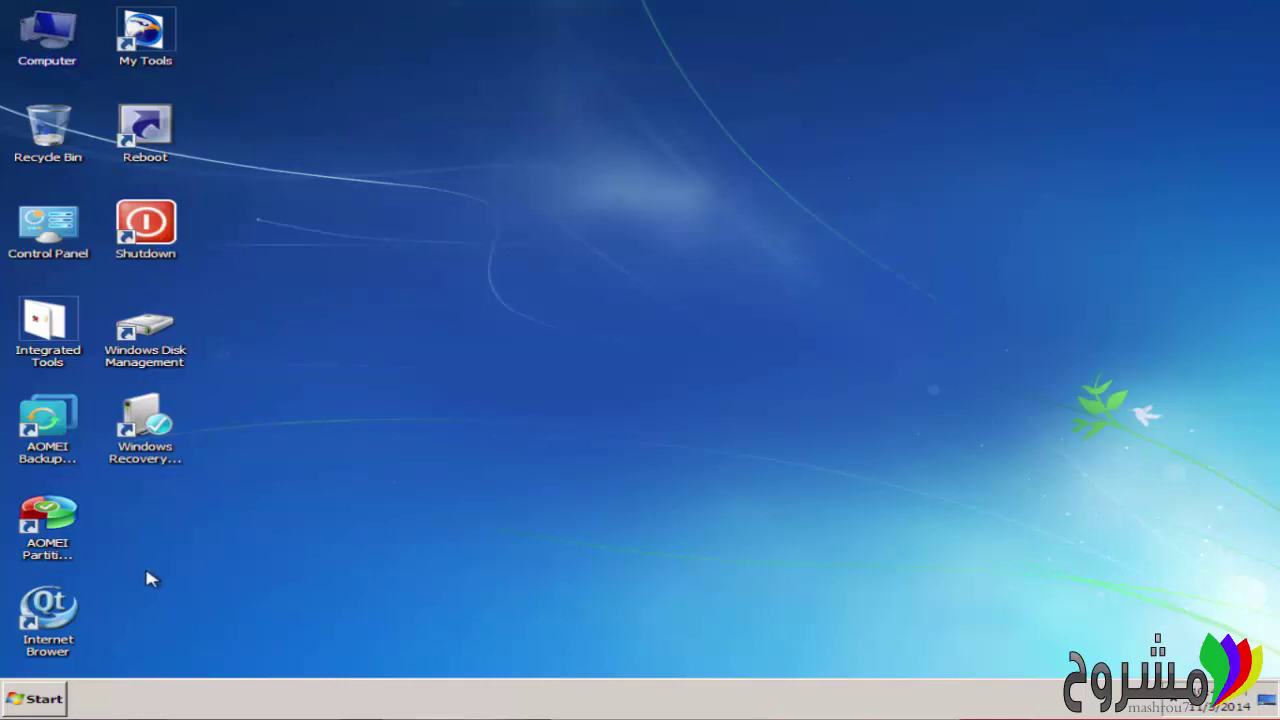
double_click(55, 603)
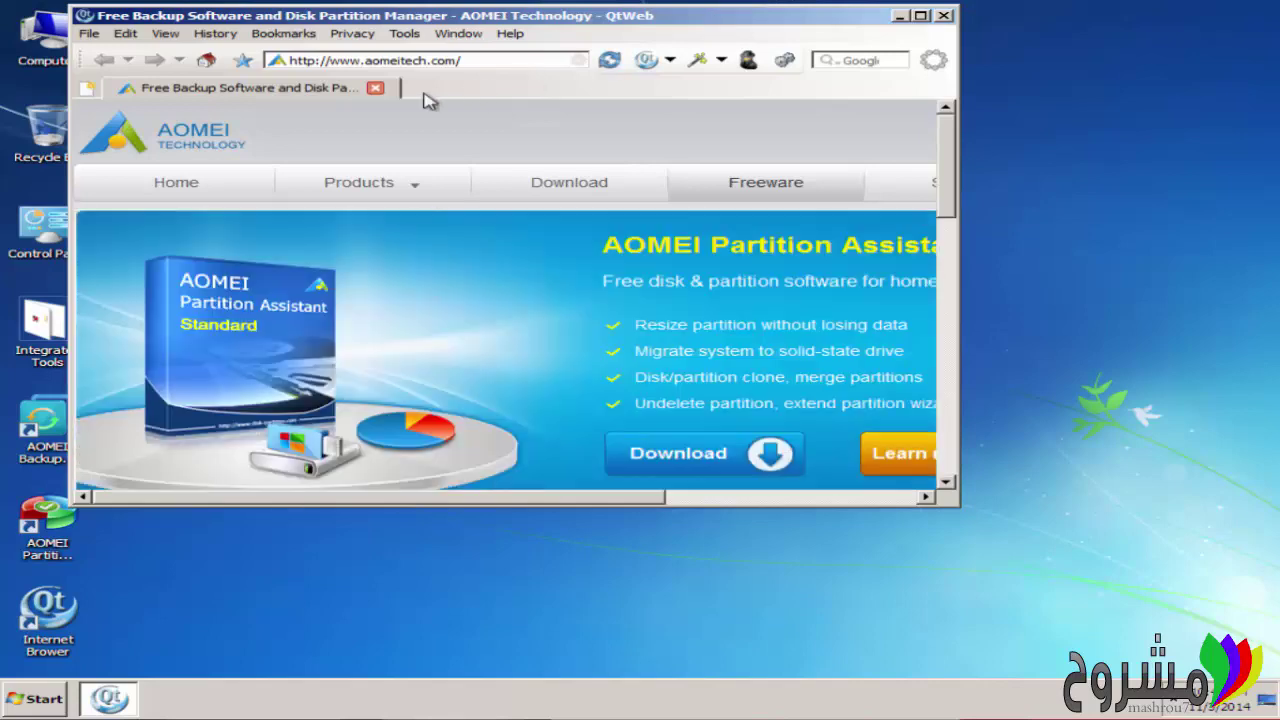
left_click(481, 62)
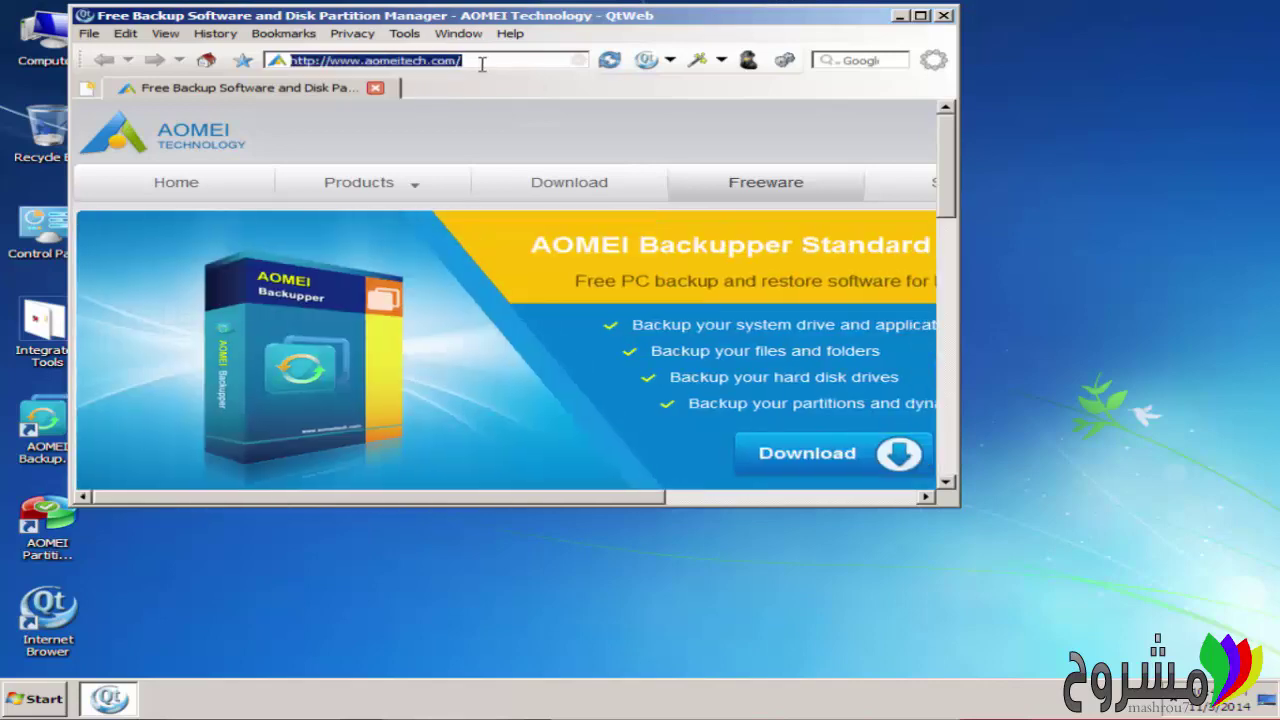
type("www.mash")
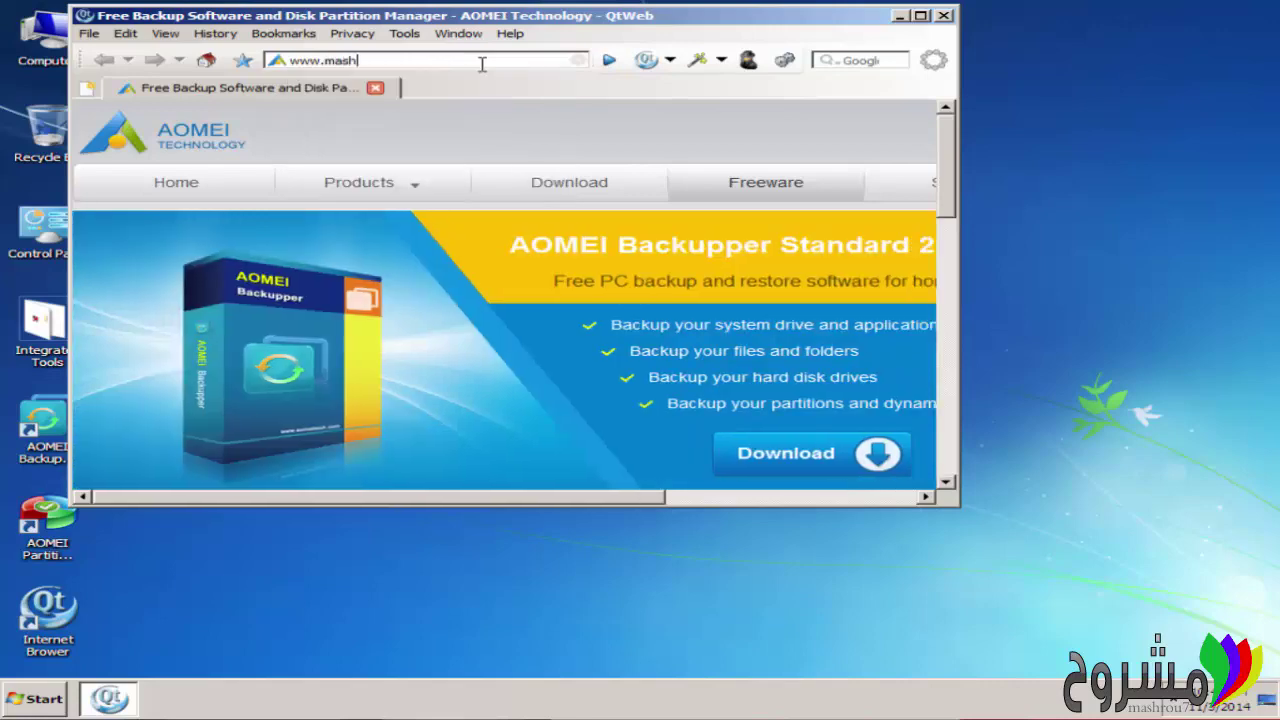
type("rou7.com")
key("Return")
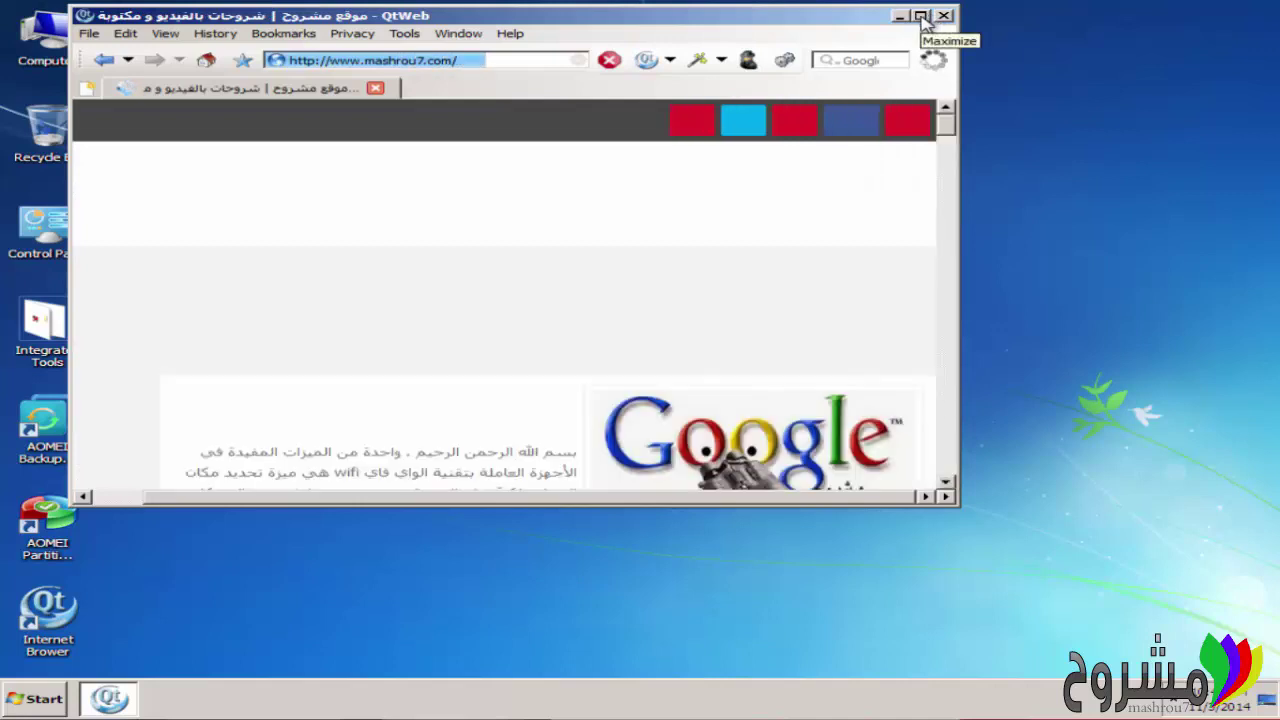
Step: Maximize the browser window and look over the top of the mashrou7 home page
left_click(921, 17)
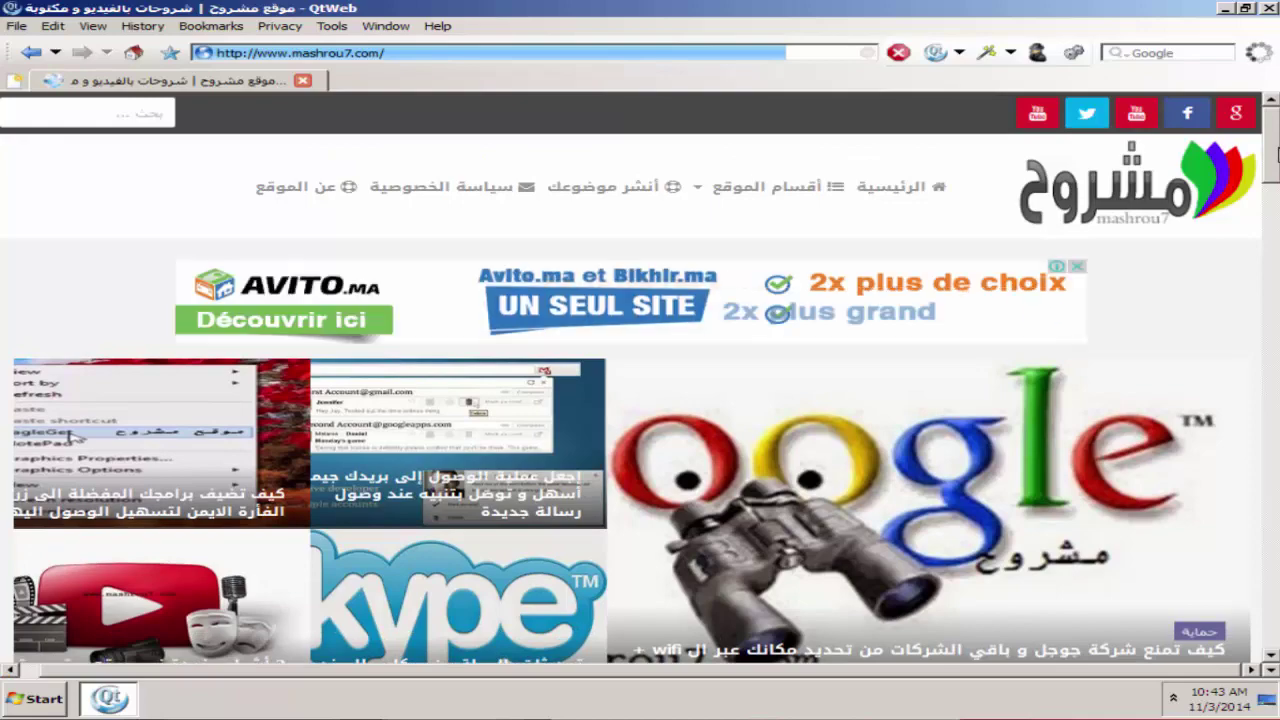
left_click_drag(1276, 170, 1276, 140)
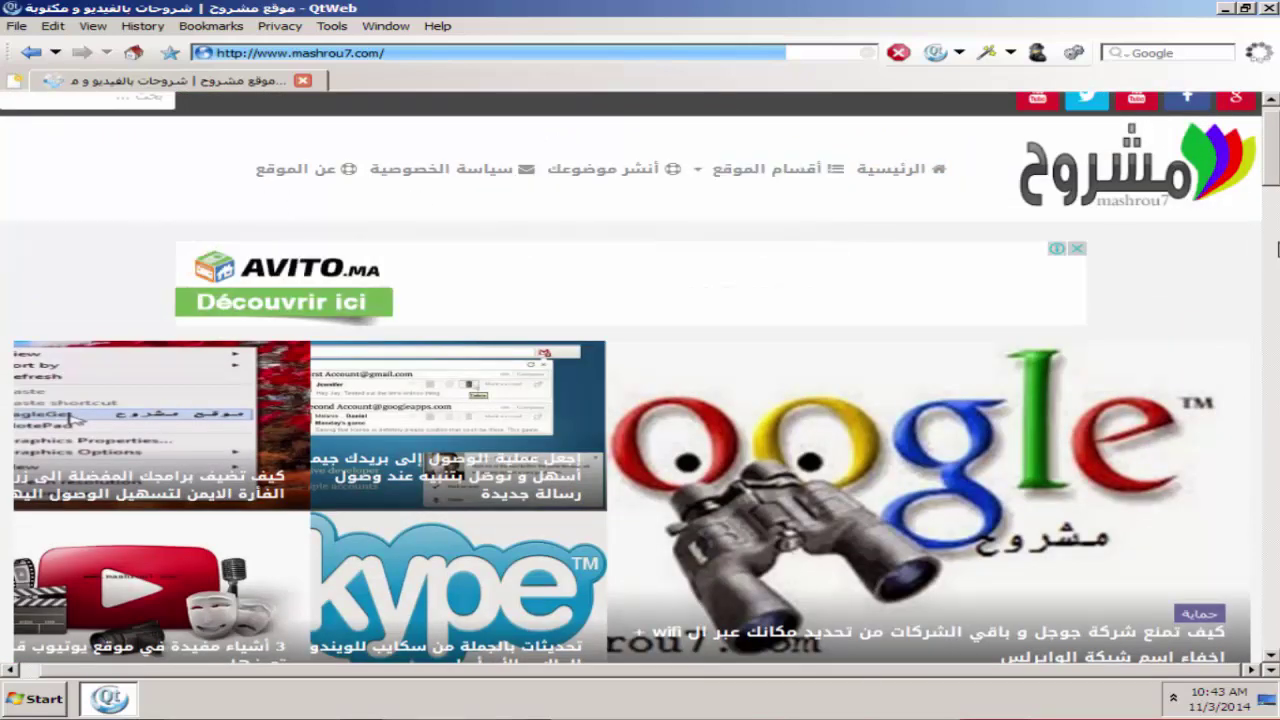
scroll(640, 376, "up", 1)
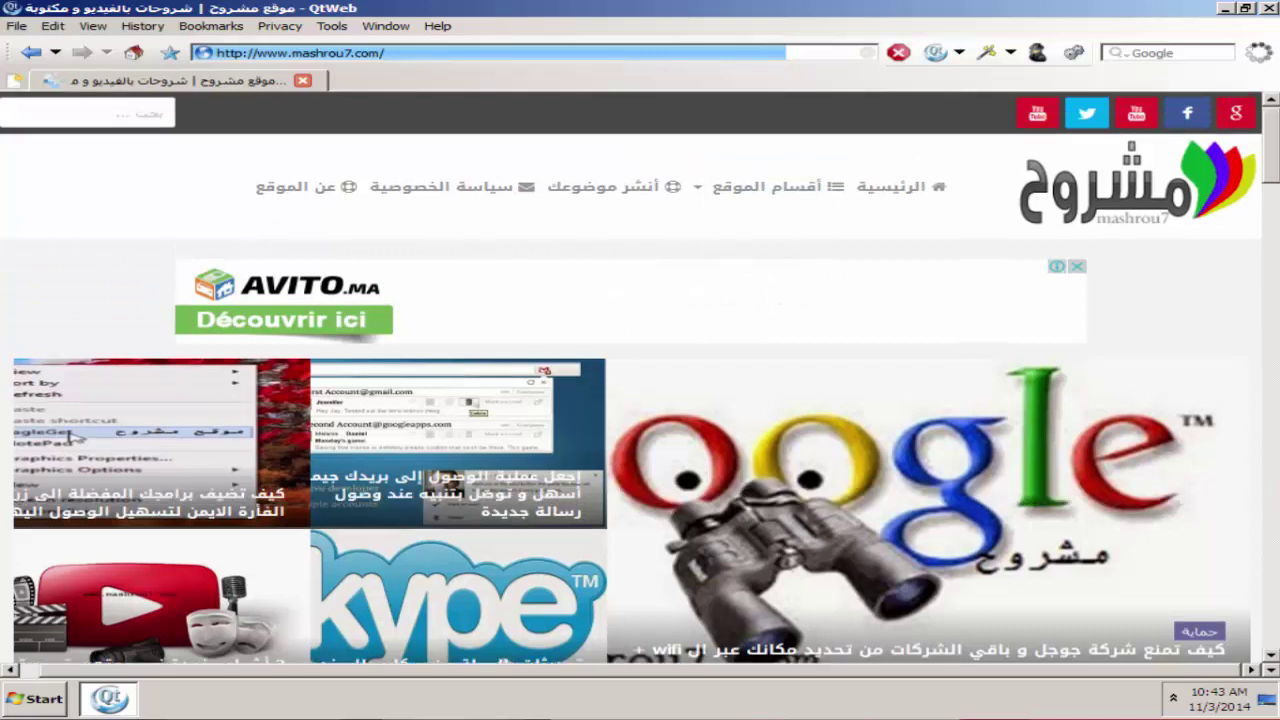